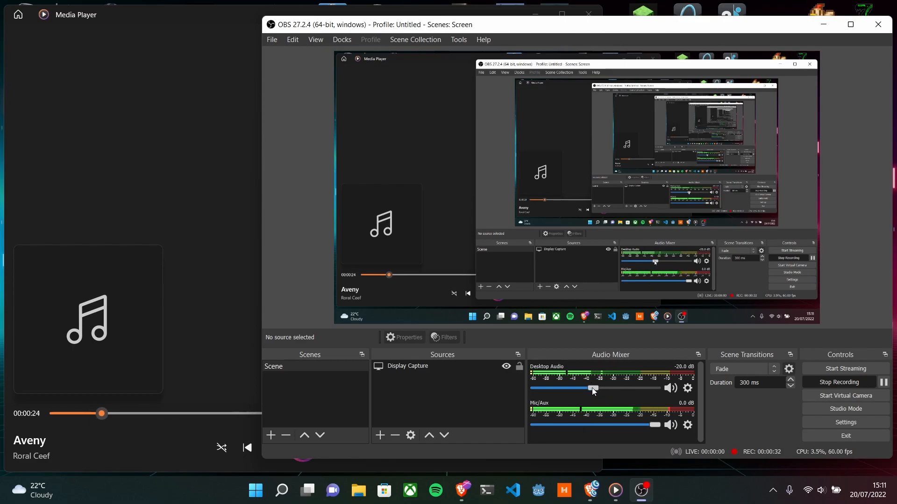
- Set the Desktop Audio volume to exactly -20 dB in the Advanced Audio Properties
{"action": "mouse_move", "coordinate": [592, 388]}
{"action": "left_mouse_down"}
{"action": "mouse_move", "coordinate": [637, 388]}
{"action": "mouse_move", "coordinate": [562, 389]}
{"action": "mouse_move", "coordinate": [593, 388]}
{"action": "left_mouse_up"}
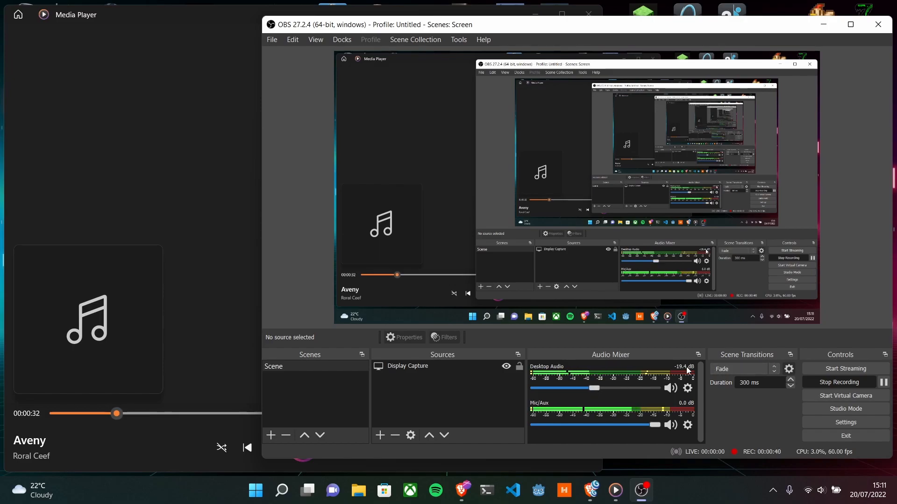
{"action": "left_click", "coordinate": [687, 388]}
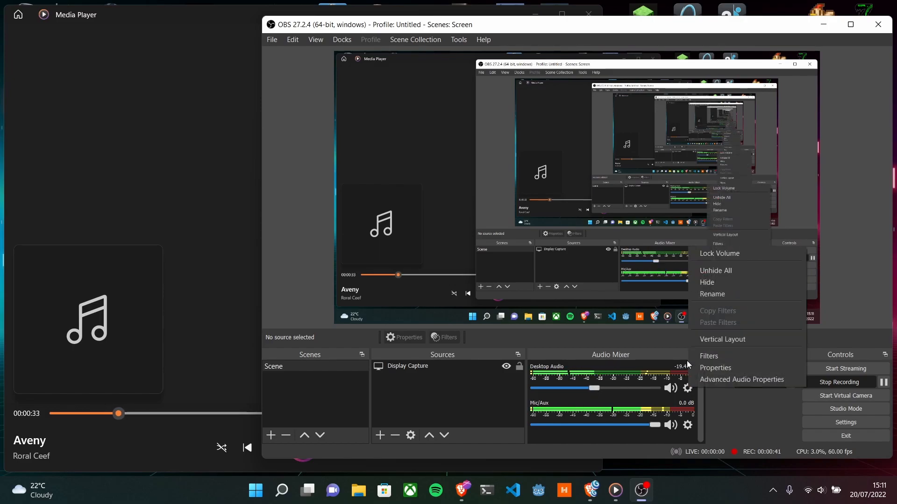
{"action": "left_click", "coordinate": [741, 380]}
{"action": "left_click_drag", "start_coordinate": [413, 138], "coordinate": [298, 119]}
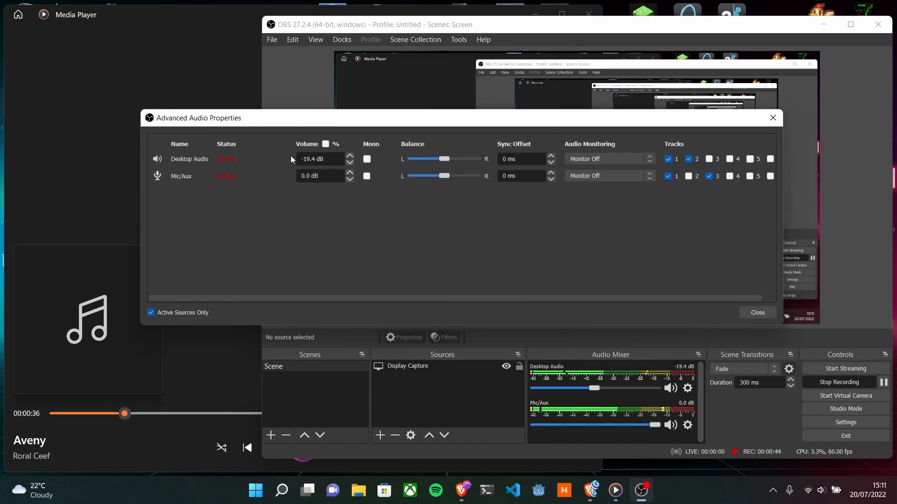
{"action": "type", "text": "-20"}
{"action": "key", "text": "Return"}
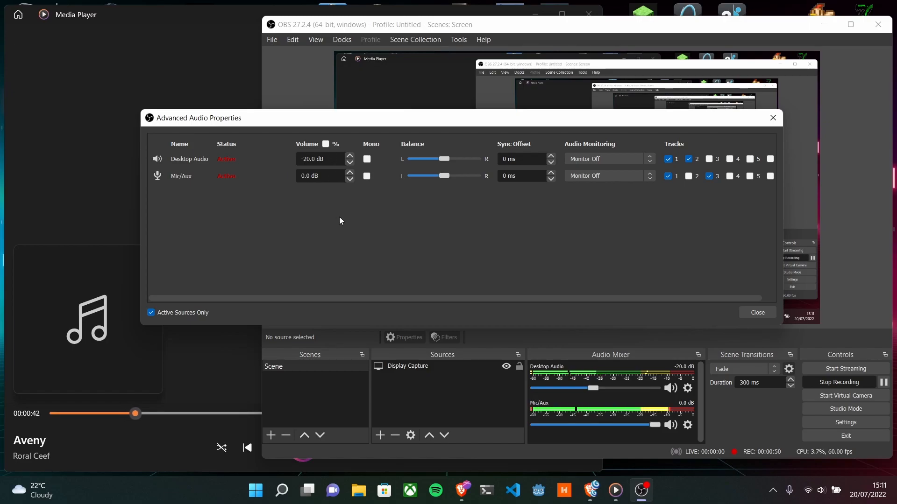
- Compare the streaming audio track in the output settings with the track assignments in the Advanced Audio Properties
{"action": "left_click_drag", "start_coordinate": [401, 122], "coordinate": [272, 29]}
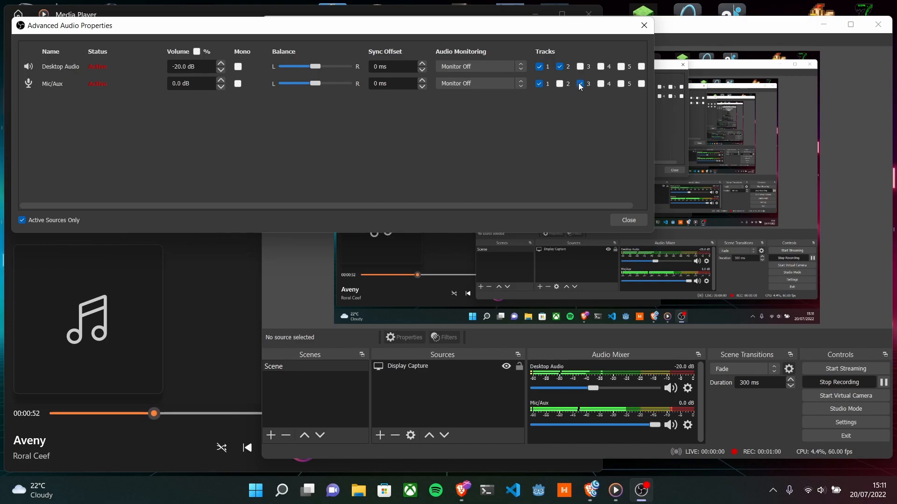
{"action": "left_click", "coordinate": [850, 423]}
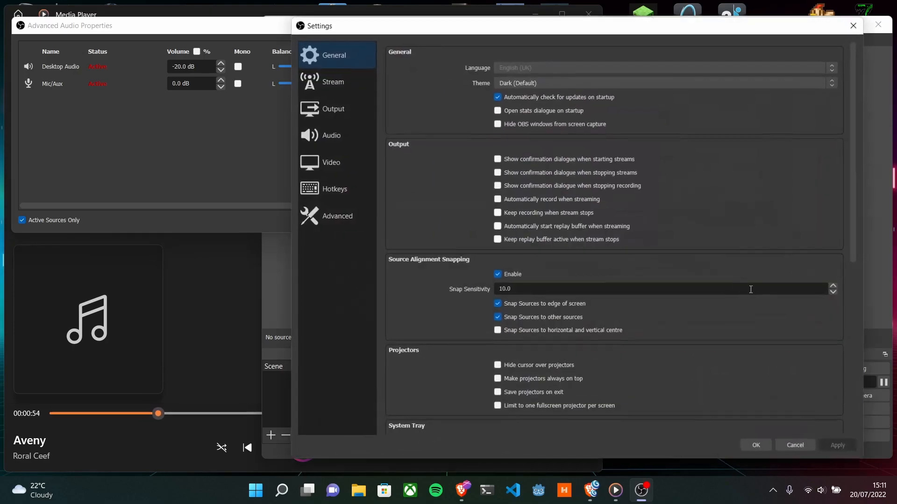
{"action": "left_click", "coordinate": [325, 111]}
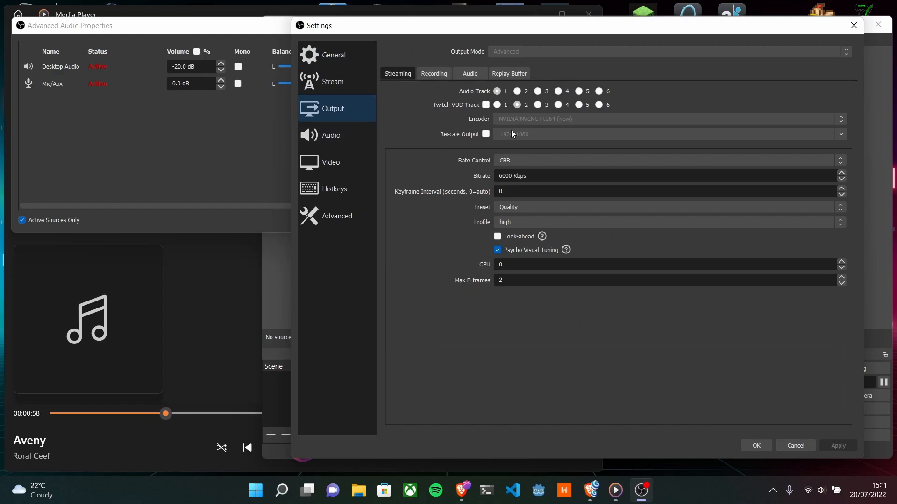
{"action": "left_click_drag", "start_coordinate": [529, 31], "coordinate": [468, 138]}
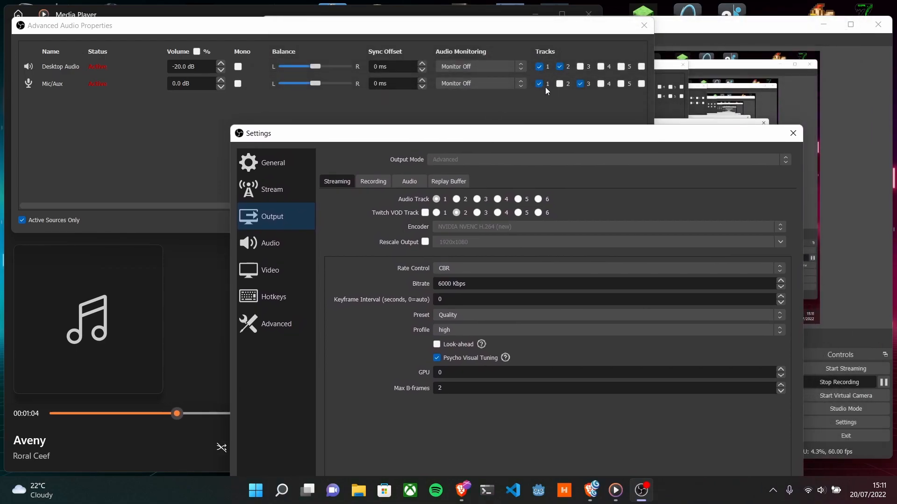
{"action": "left_click_drag", "start_coordinate": [525, 137], "coordinate": [581, 35]}
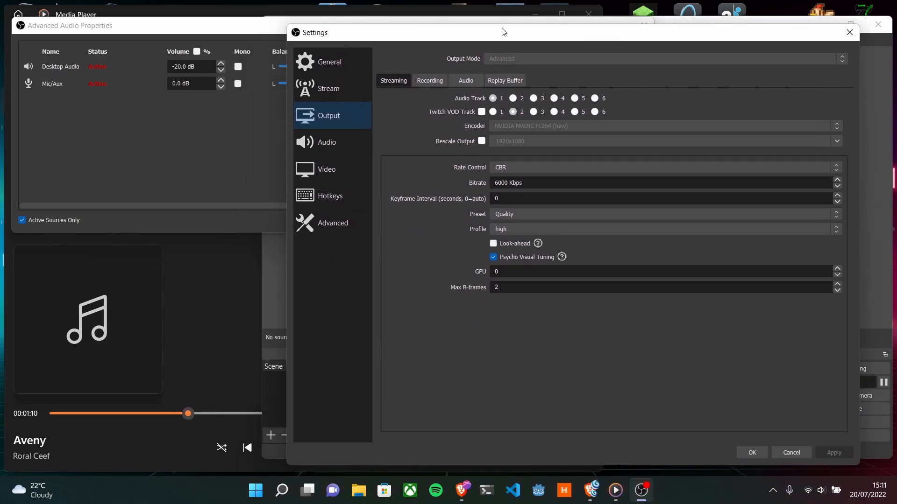
- Compare the recording audio tracks with each source's track assignments, and close the settings and Advanced Audio Properties dialogs
{"action": "left_click", "coordinate": [429, 81]}
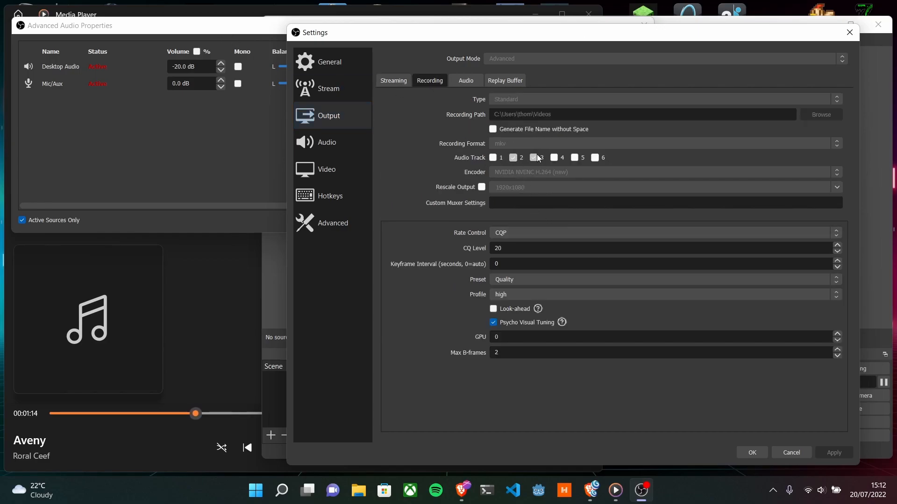
{"action": "left_click_drag", "start_coordinate": [538, 39], "coordinate": [486, 145]}
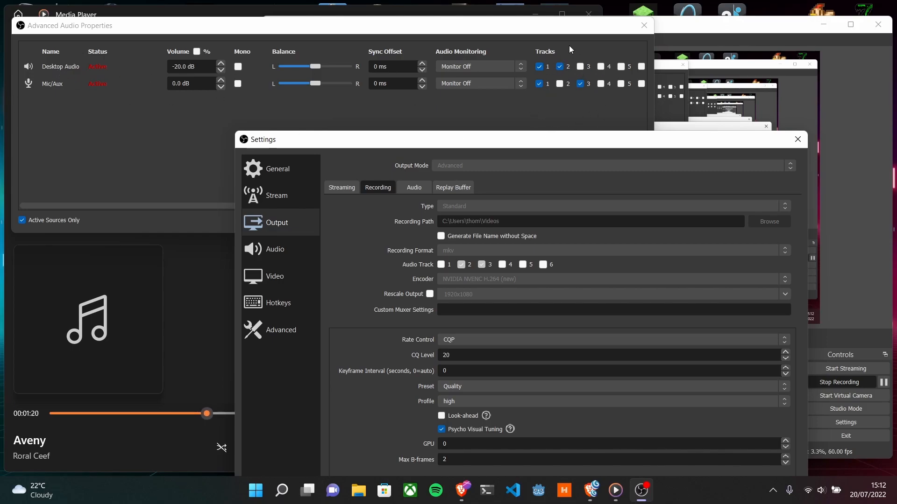
{"action": "left_click_drag", "start_coordinate": [540, 145], "coordinate": [595, 32]}
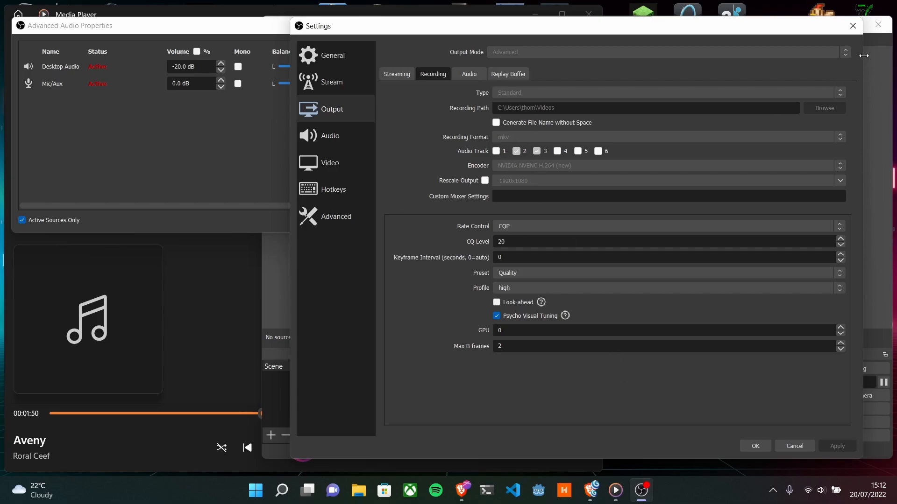
{"action": "left_click", "coordinate": [853, 26]}
{"action": "left_click_drag", "start_coordinate": [329, 26], "coordinate": [417, 113]}
{"action": "left_click", "coordinate": [731, 114]}
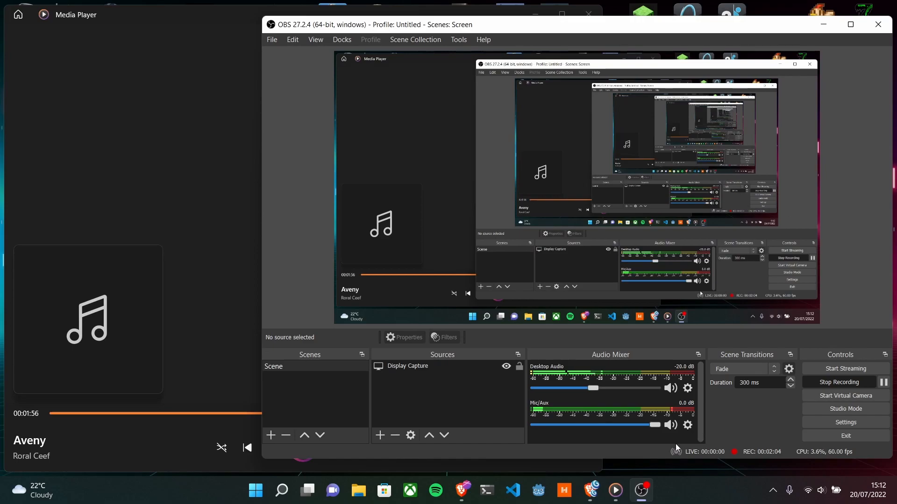
- Check which filters are applied to Desktop Audio and close its filter window
{"action": "left_click", "coordinate": [687, 424]}
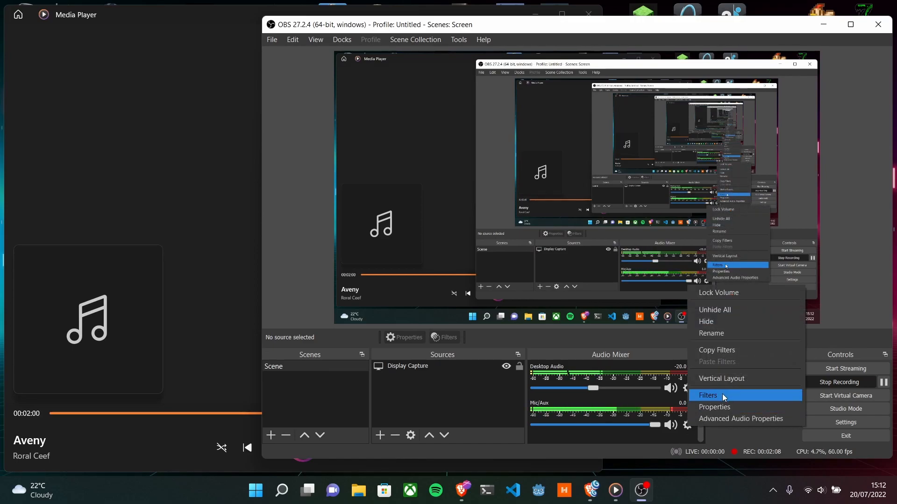
{"action": "left_click", "coordinate": [632, 405]}
{"action": "left_click", "coordinate": [686, 388]}
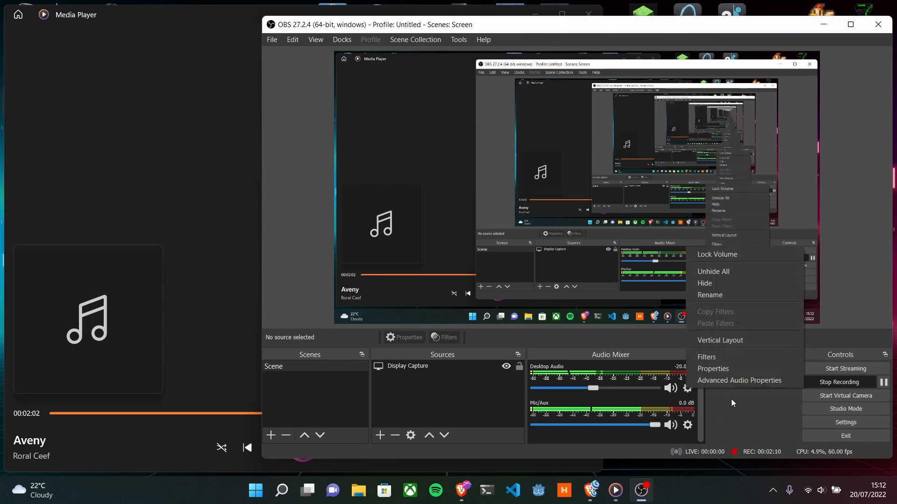
{"action": "left_click", "coordinate": [726, 357]}
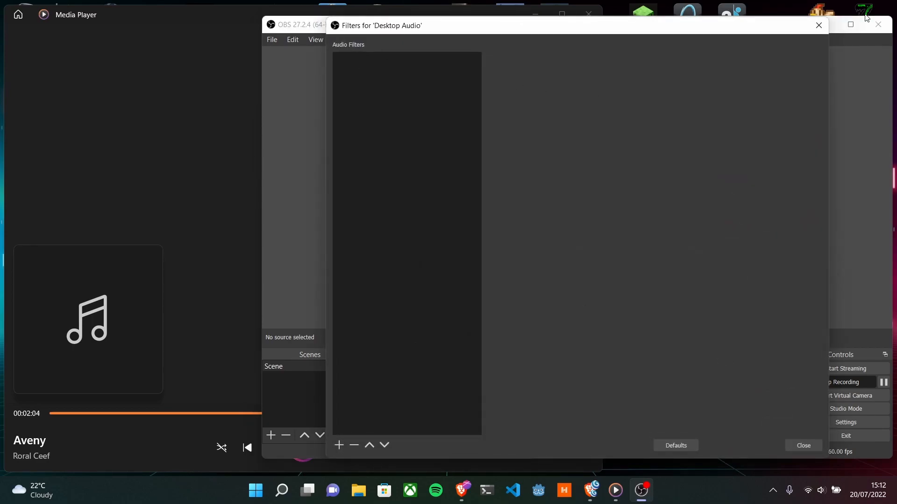
{"action": "left_click", "coordinate": [818, 26]}
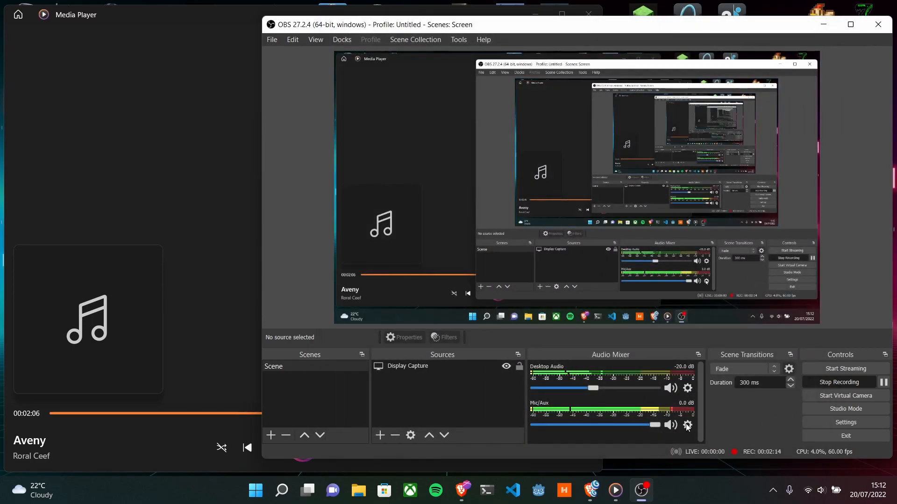
- Open the Mic/Aux filters and disable Noise Suppression, Noise Gate, EQ, Compressor, Limiter and Gain
{"action": "left_click", "coordinate": [687, 426]}
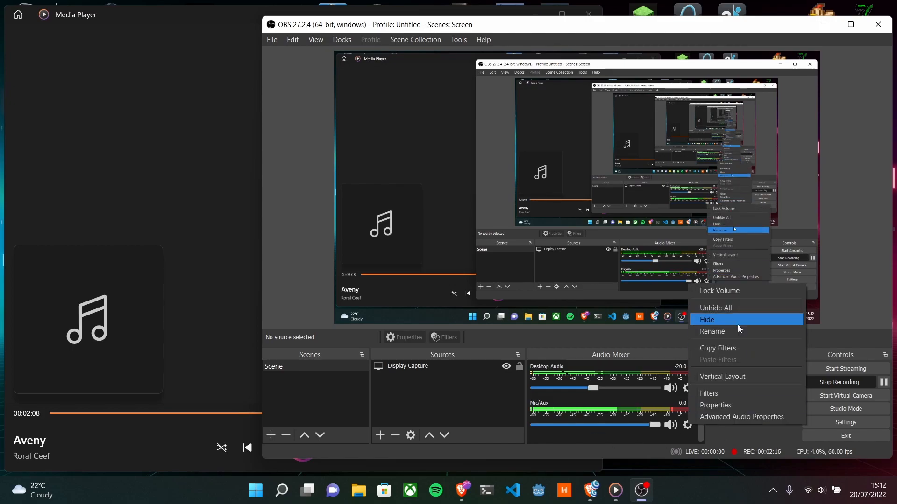
{"action": "left_click", "coordinate": [736, 393]}
{"action": "left_click_drag", "start_coordinate": [554, 31], "coordinate": [242, 31]}
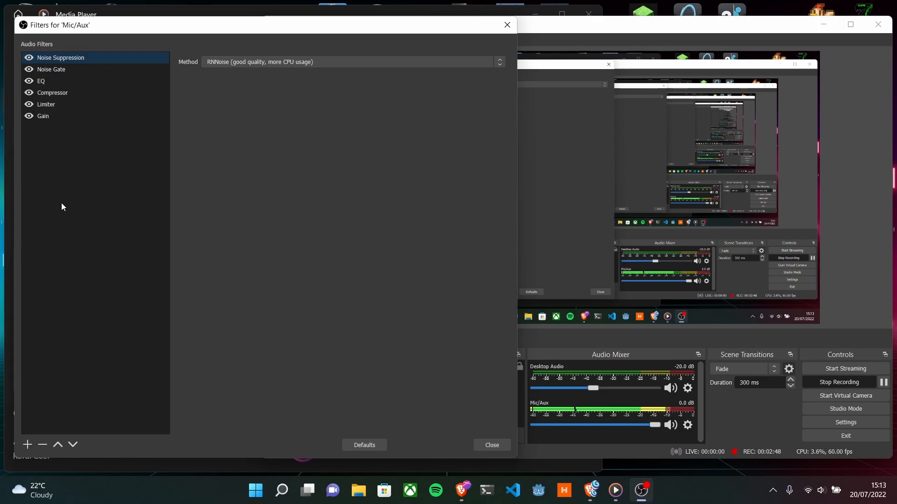
{"action": "left_click", "coordinate": [29, 58]}
{"action": "left_click", "coordinate": [29, 69]}
{"action": "left_click", "coordinate": [29, 80]}
{"action": "left_click", "coordinate": [29, 92]}
{"action": "left_click", "coordinate": [29, 104]}
{"action": "left_click", "coordinate": [29, 116]}
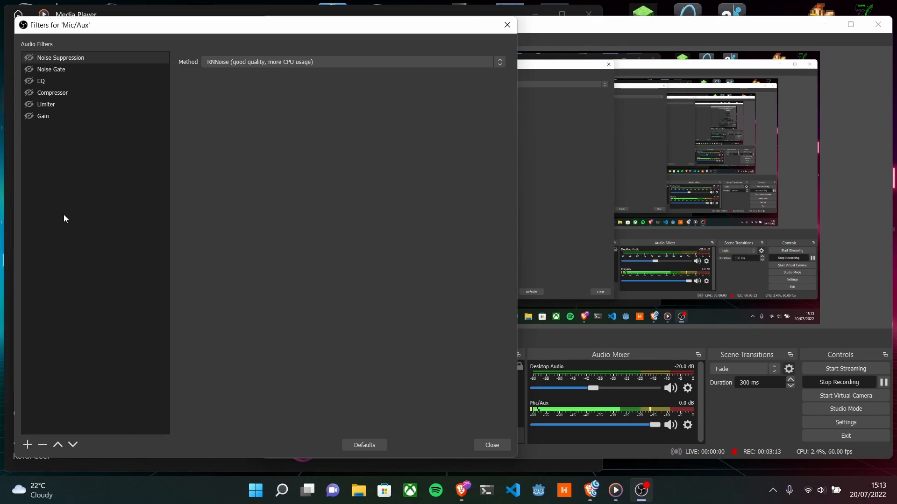
- Add another Noise Suppression filter to the Mic/Aux source, keeping the suggested name
{"action": "left_click", "coordinate": [51, 83]}
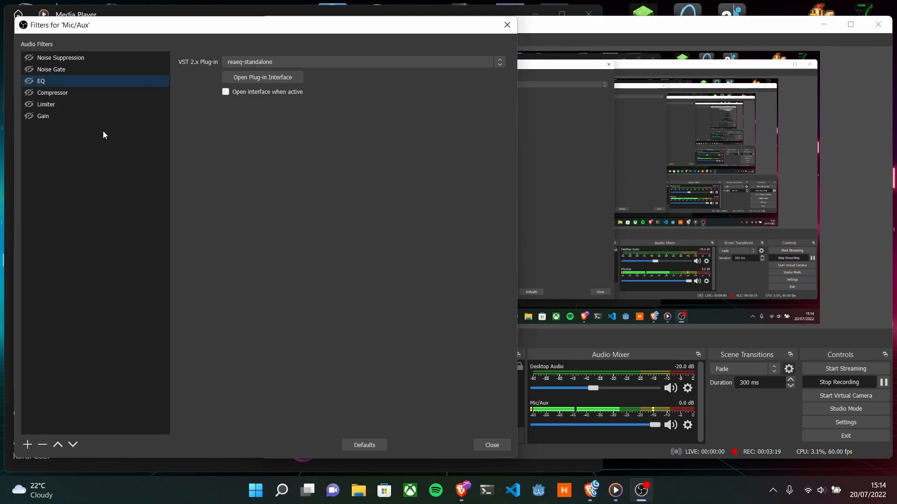
{"action": "left_click", "coordinate": [56, 56]}
{"action": "left_click", "coordinate": [54, 117]}
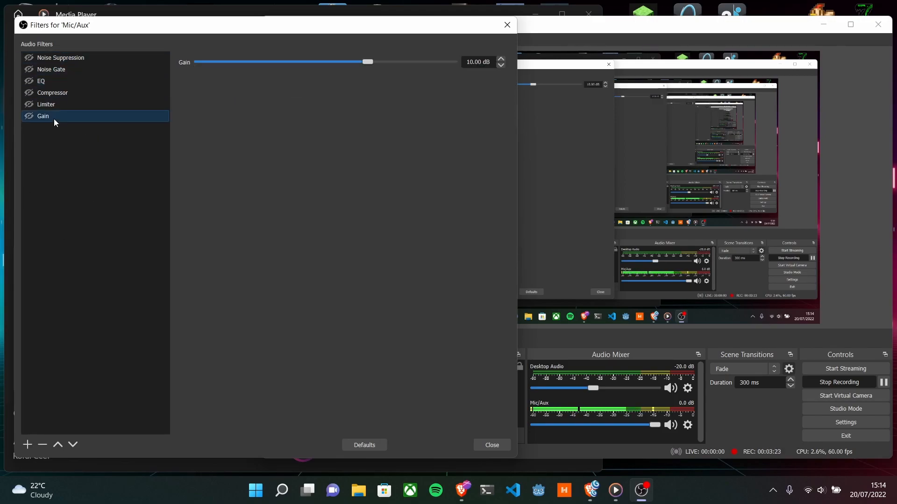
{"action": "left_click", "coordinate": [28, 445]}
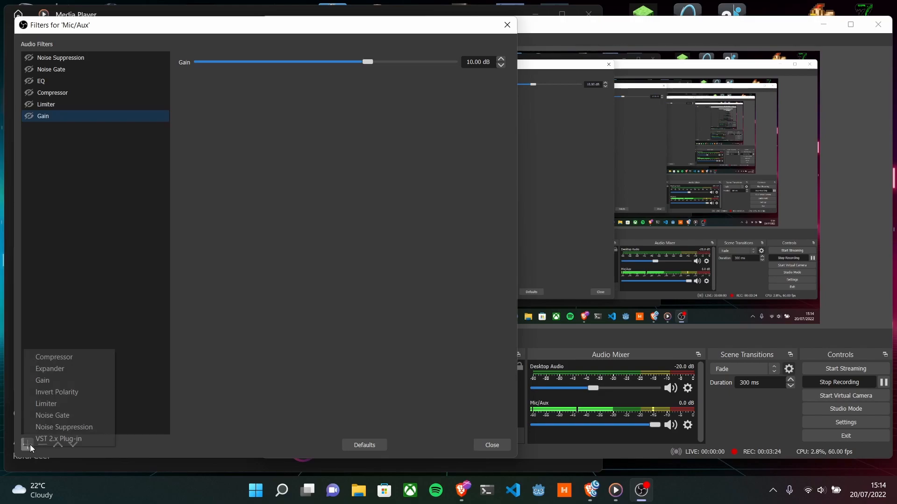
{"action": "left_click", "coordinate": [73, 426]}
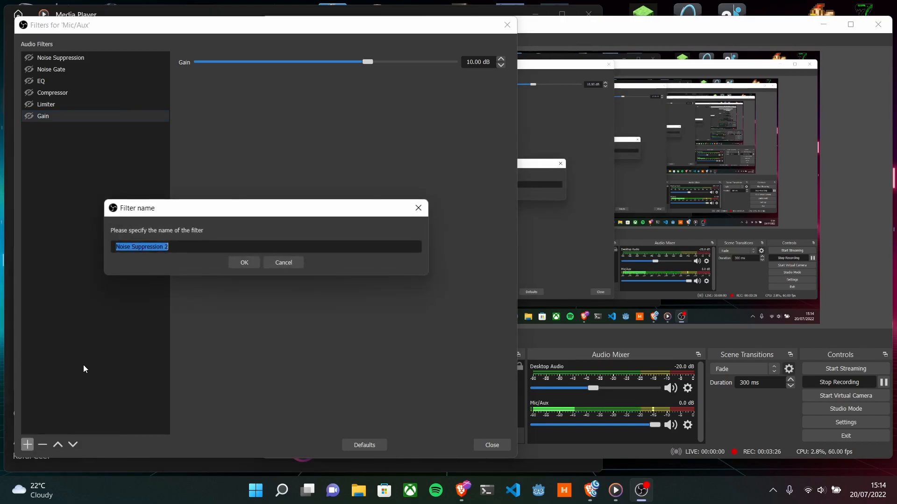
{"action": "left_click", "coordinate": [247, 263]}
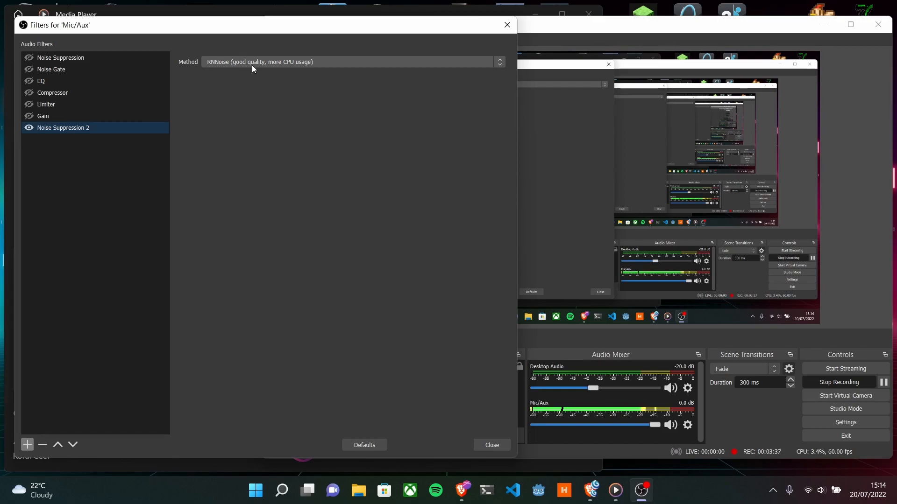
- Try the Speex method on the newly added Noise Suppression filter, and switch it back to RNNoise
{"action": "left_click", "coordinate": [295, 64]}
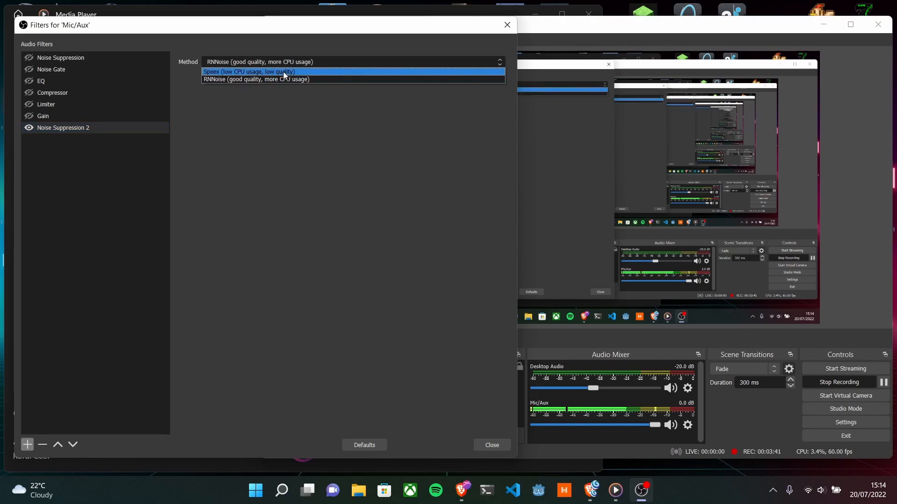
{"action": "left_click", "coordinate": [283, 72]}
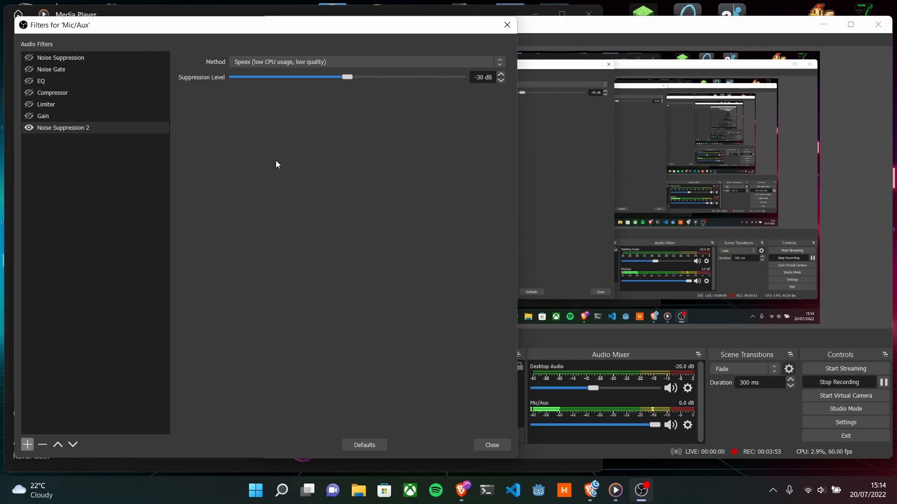
{"action": "left_click", "coordinate": [311, 62]}
{"action": "left_click", "coordinate": [300, 79]}
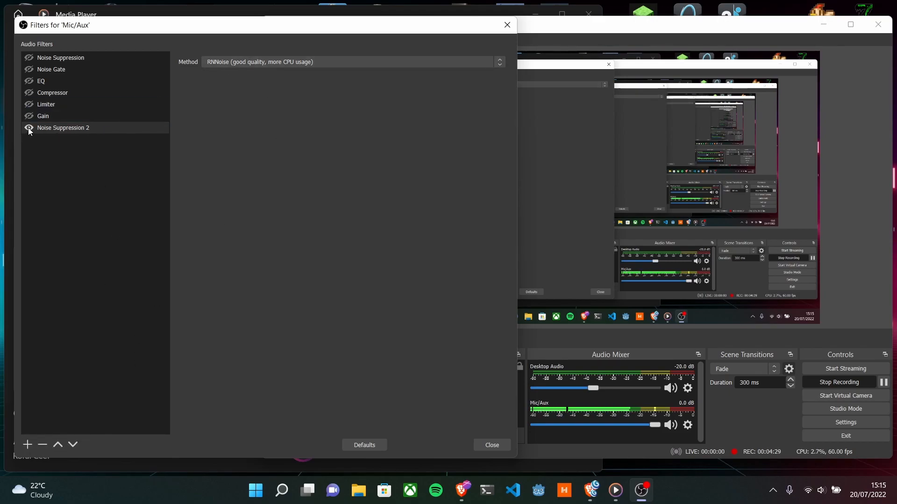
- Add another Noise Gate filter to the Mic/Aux source, keeping the suggested name
{"action": "left_click", "coordinate": [28, 444]}
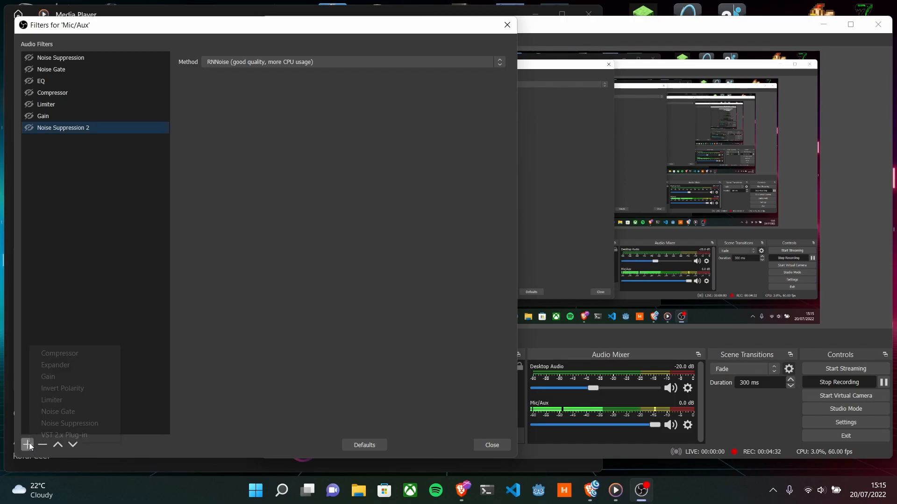
{"action": "left_click", "coordinate": [69, 413]}
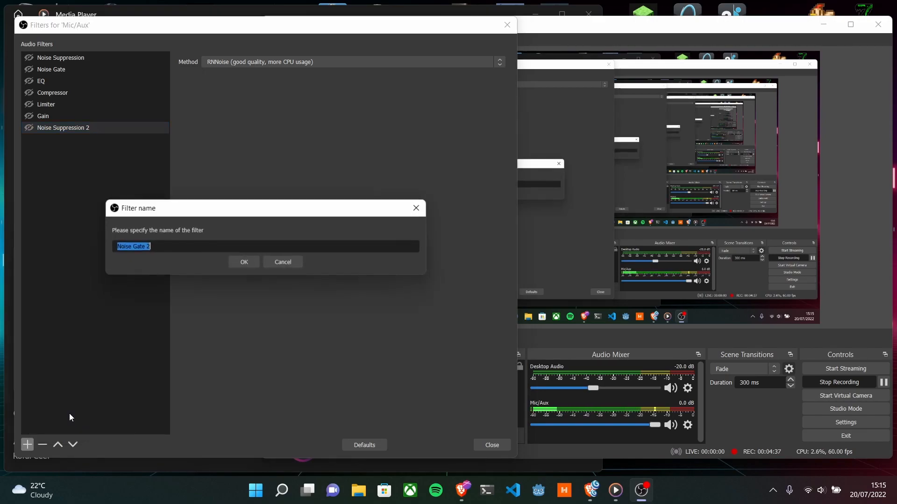
{"action": "left_click", "coordinate": [243, 264]}
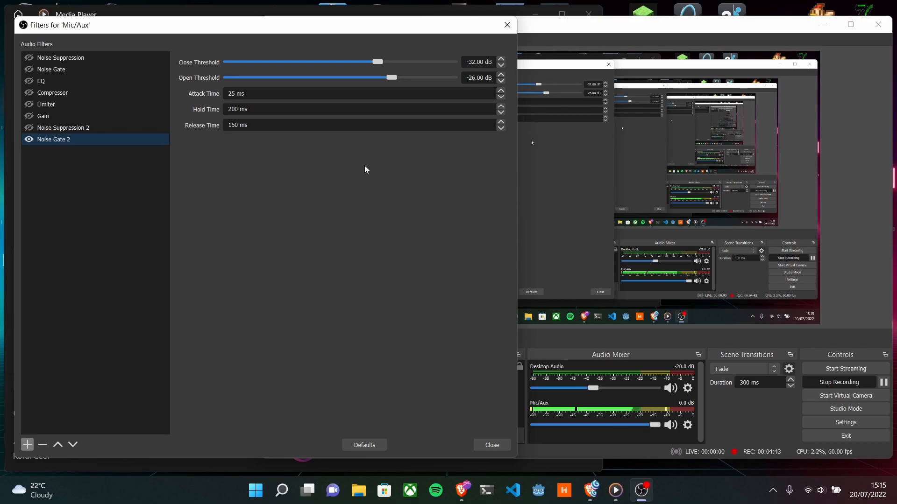
- Set the new Noise Gate's close threshold to -60 dB and open threshold to -45 dB, and compare with the original Noise Gate
{"action": "left_click_drag", "start_coordinate": [377, 62], "coordinate": [291, 62]}
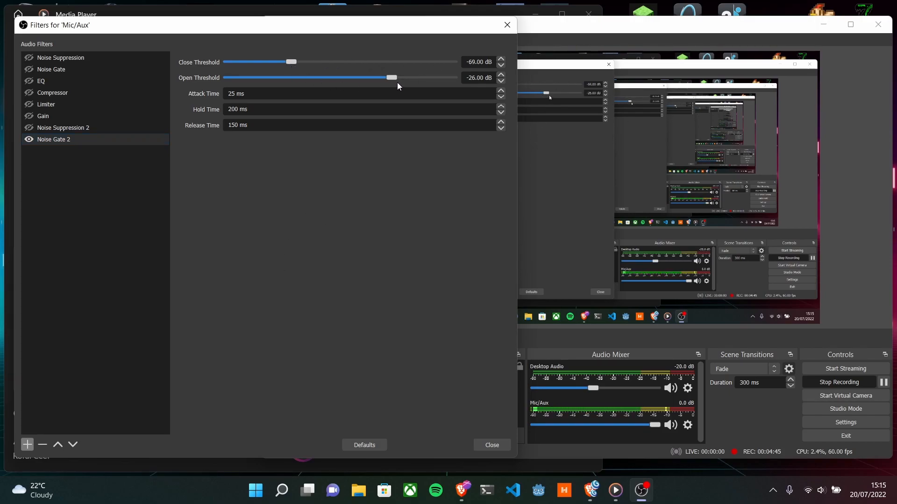
{"action": "left_click_drag", "start_coordinate": [388, 76], "coordinate": [285, 63]}
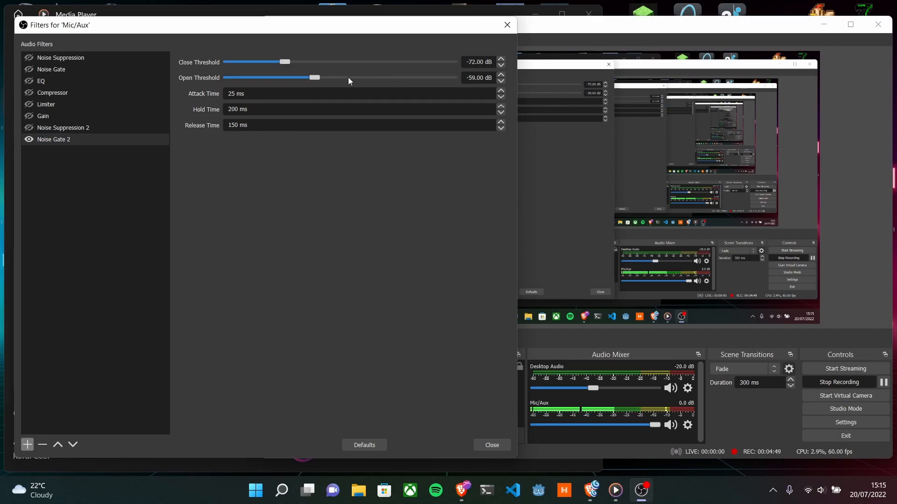
{"action": "left_click_drag", "start_coordinate": [468, 61], "coordinate": [474, 61]}
{"action": "type", "text": "60"}
{"action": "left_click_drag", "start_coordinate": [475, 78], "coordinate": [468, 77]}
{"action": "type", "text": "45"}
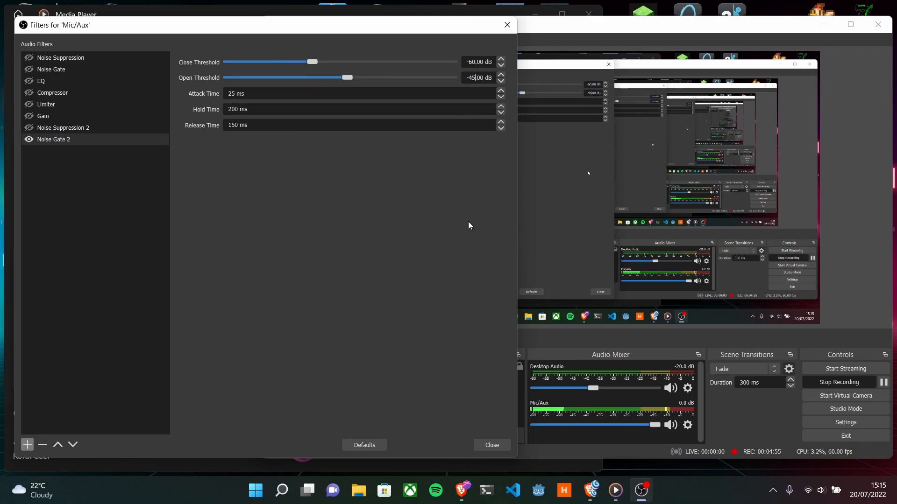
{"action": "left_click", "coordinate": [67, 69]}
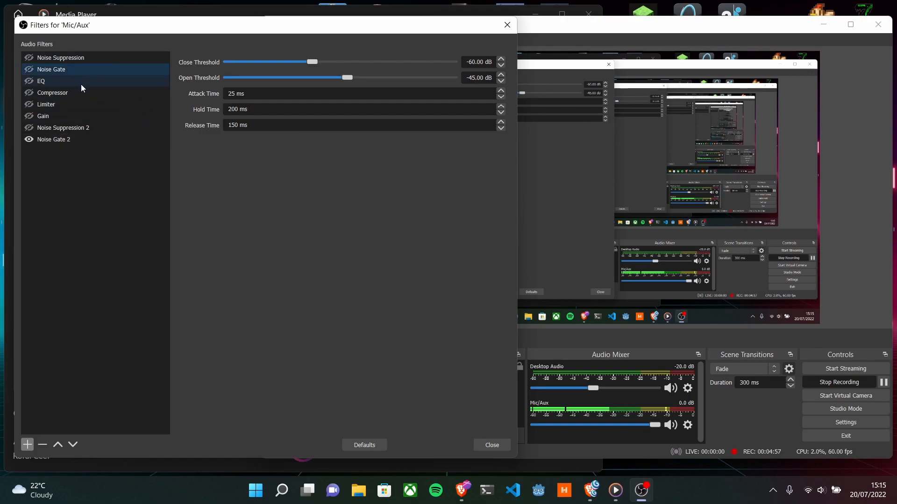
- Compare the microphone with the second Noise Gate and second Noise Suppression filters off and on, leaving both enabled
{"action": "left_click", "coordinate": [65, 140]}
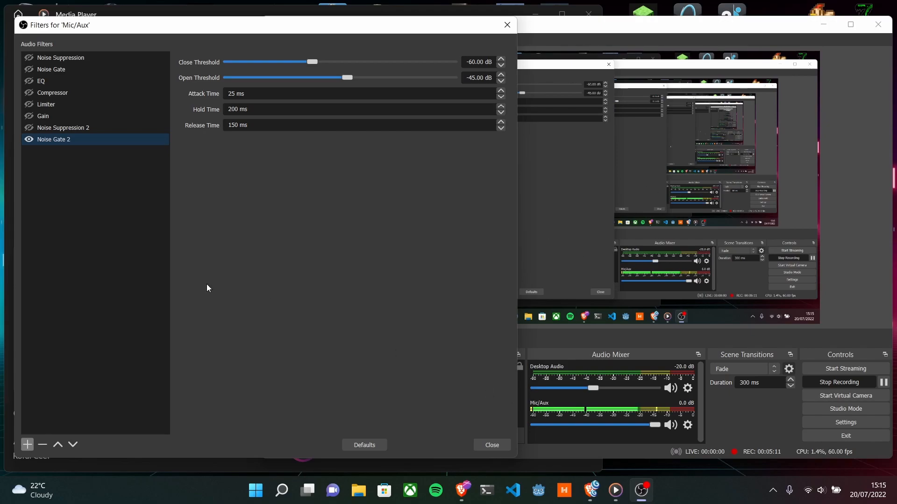
{"action": "left_click", "coordinate": [29, 139]}
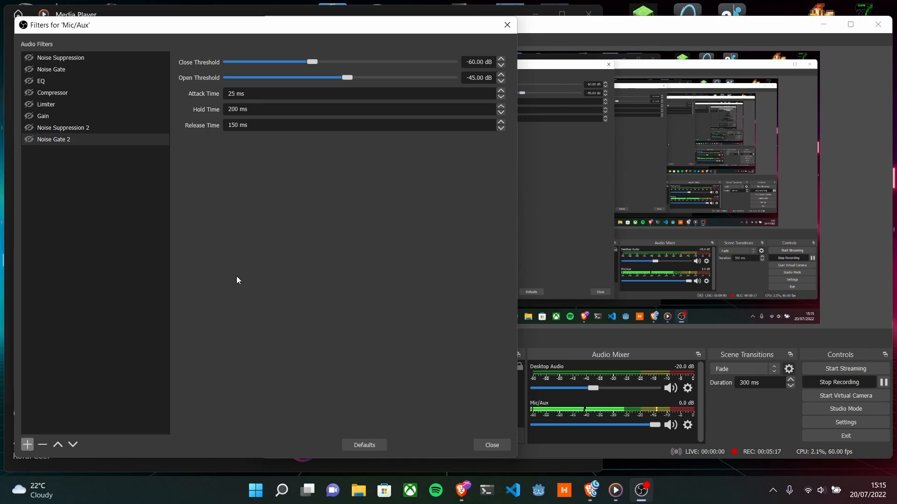
{"action": "left_click", "coordinate": [30, 140]}
{"action": "left_click", "coordinate": [29, 128]}
{"action": "left_click", "coordinate": [28, 128]}
{"action": "left_click", "coordinate": [29, 139]}
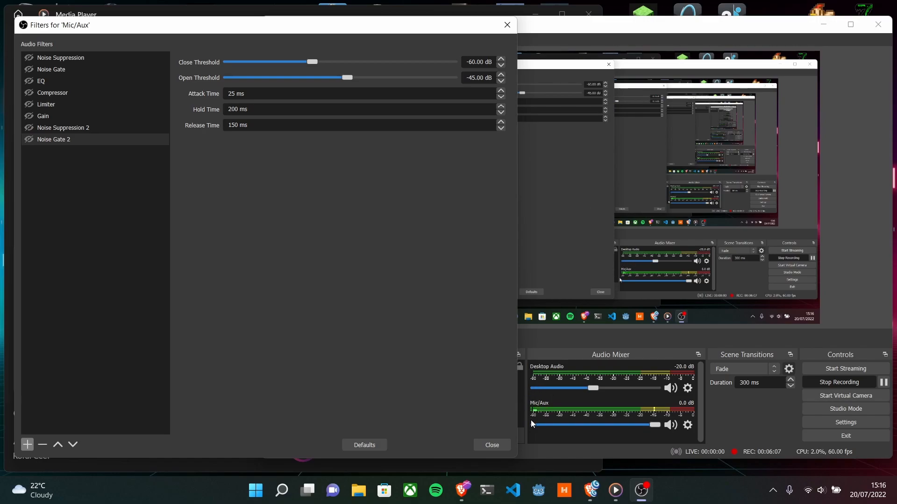
{"action": "left_click", "coordinate": [29, 140]}
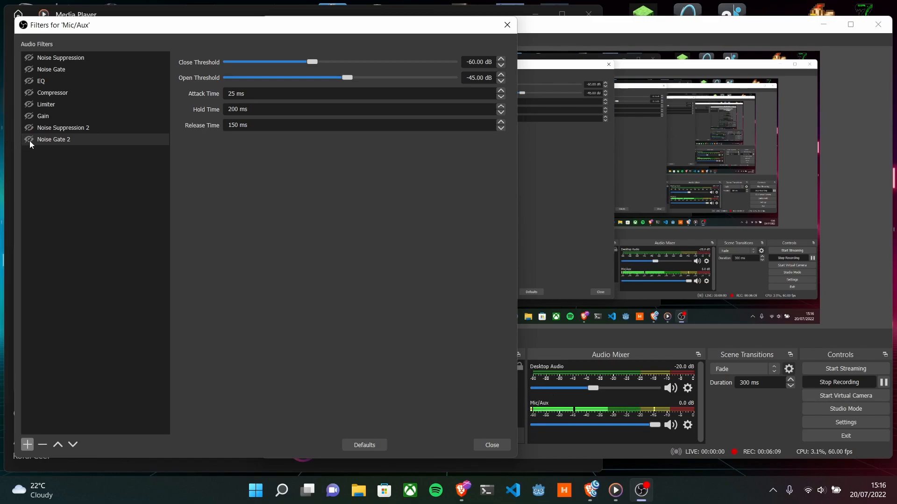
{"action": "left_click", "coordinate": [31, 127]}
- Add another Compressor filter to the Mic/Aux source, keeping the suggested name, and set its ratio to 5:1
{"action": "left_click", "coordinate": [33, 444]}
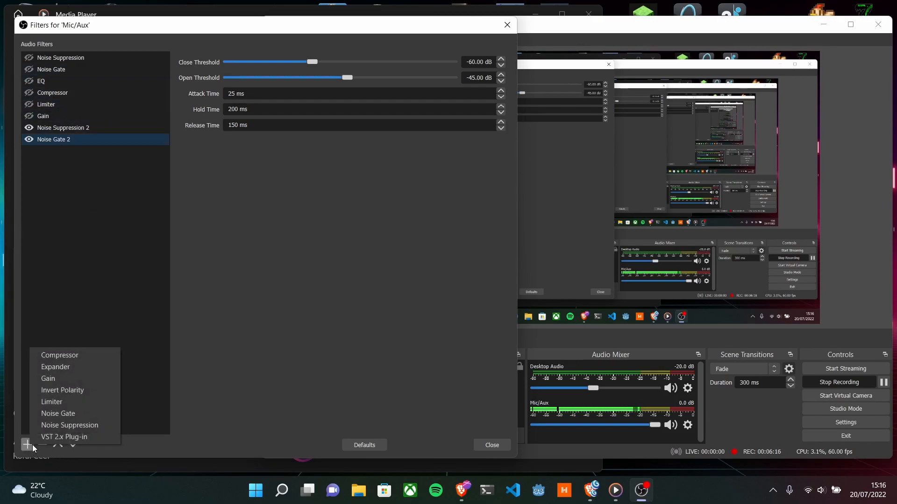
{"action": "left_click", "coordinate": [75, 359]}
{"action": "left_click", "coordinate": [244, 263]}
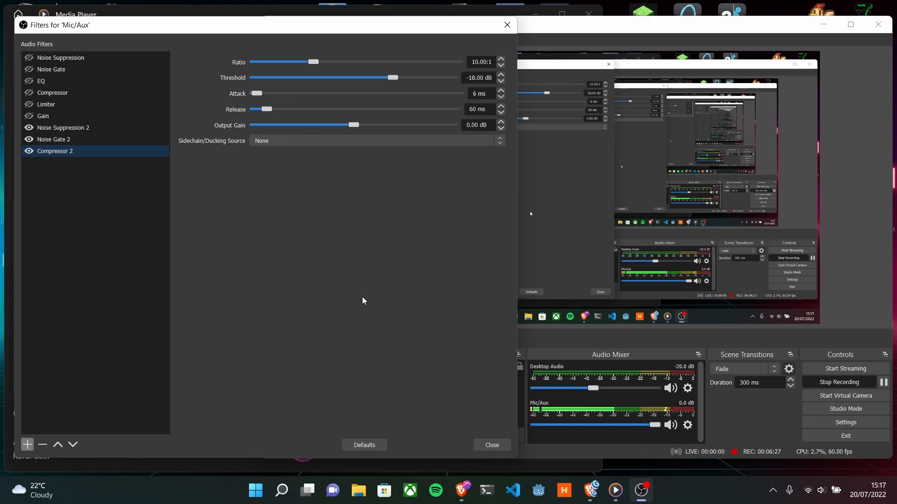
{"action": "double_click", "coordinate": [476, 62]}
{"action": "type", "text": "5"}
- Review the method options of the original Noise Suppression filter, keeping RNNoise
{"action": "double_click", "coordinate": [472, 78]}
{"action": "left_click", "coordinate": [44, 58]}
{"action": "left_click", "coordinate": [352, 61]}
{"action": "left_click", "coordinate": [318, 72]}
{"action": "left_click", "coordinate": [351, 61]}
{"action": "left_click", "coordinate": [289, 73]}
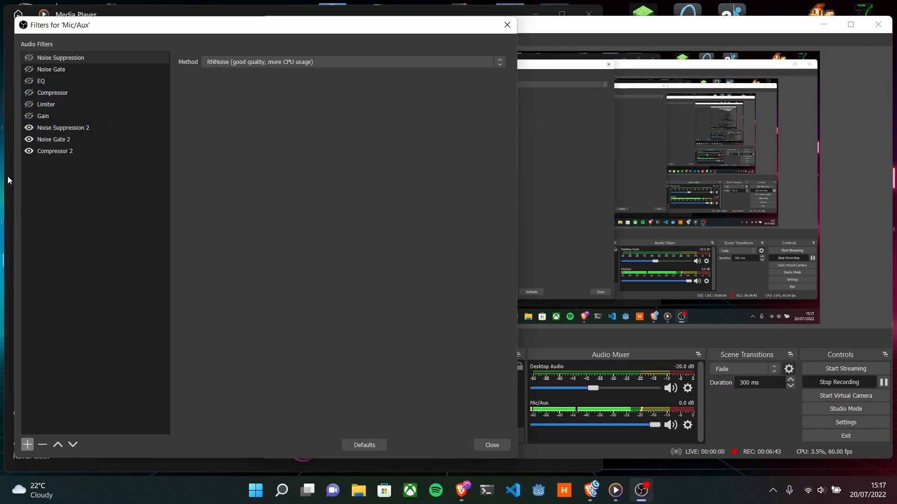
- Set the new Compressor's threshold to -30 dB
{"action": "left_click", "coordinate": [49, 151]}
{"action": "double_click", "coordinate": [474, 76]}
{"action": "type", "text": "30"}
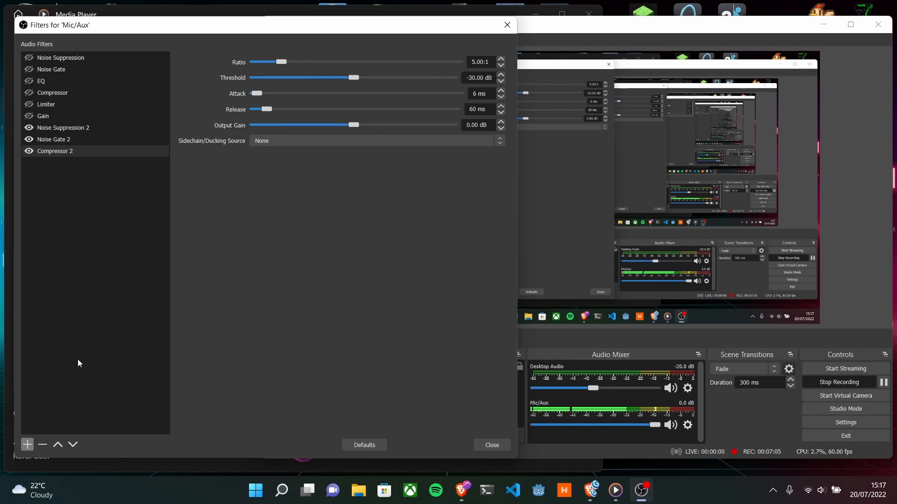
- Add another Limiter filter to the Mic/Aux source, keeping the suggested name
{"action": "left_click", "coordinate": [28, 445]}
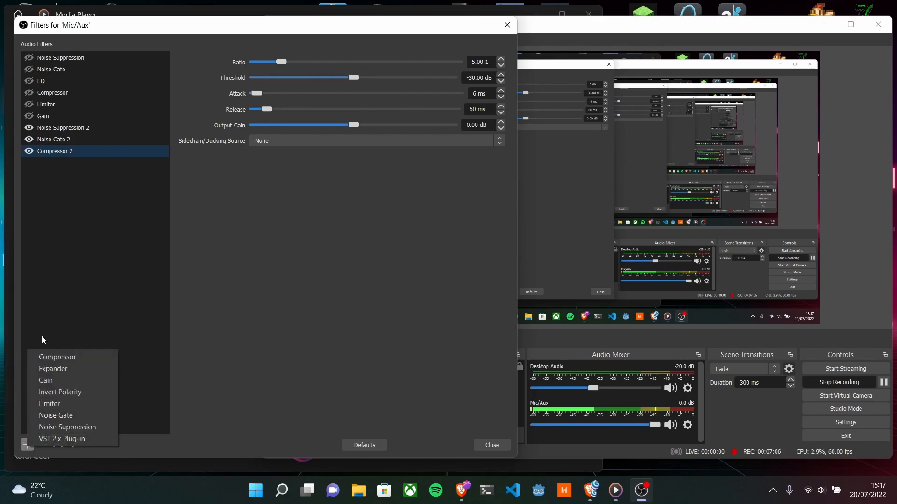
{"action": "left_click", "coordinate": [66, 405]}
{"action": "left_click", "coordinate": [244, 262]}
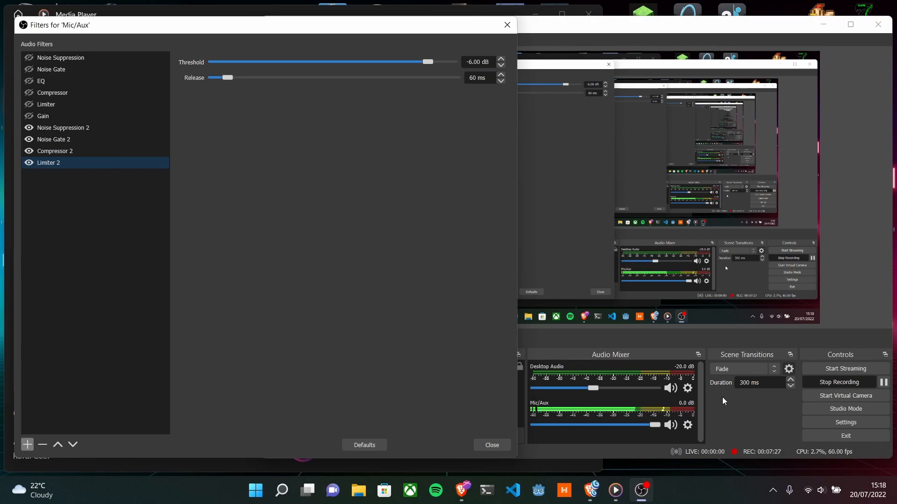
- Try lowering the new Limiter's threshold to about -18 dB and -36 dB, and restore the filter's defaults
{"action": "left_click_drag", "start_coordinate": [428, 60], "coordinate": [390, 63]}
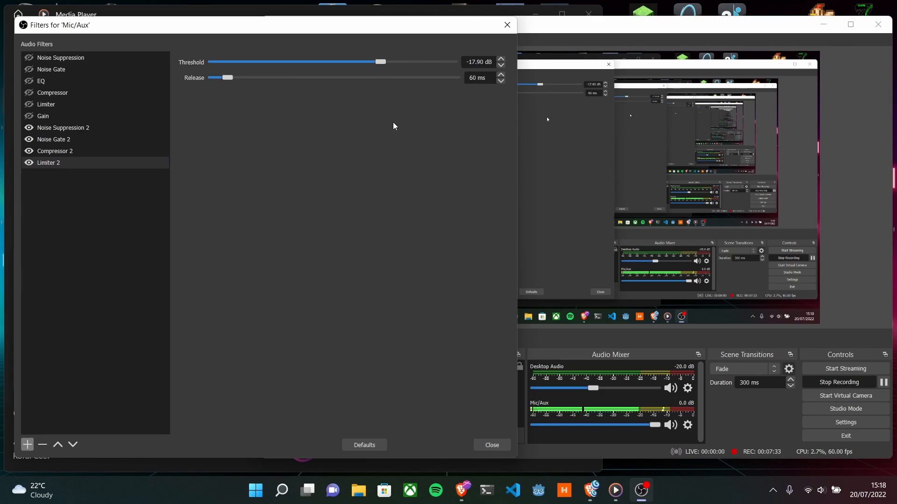
{"action": "left_click_drag", "start_coordinate": [372, 63], "coordinate": [321, 64]}
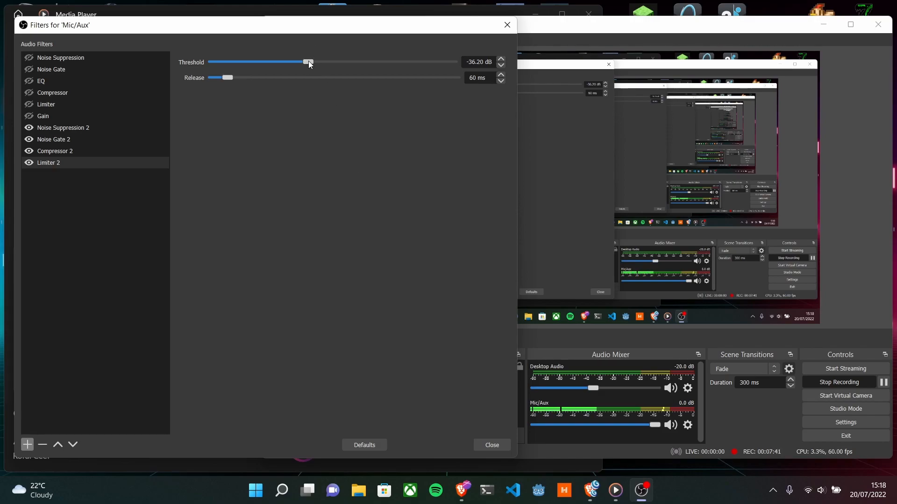
{"action": "left_click_drag", "start_coordinate": [308, 61], "coordinate": [426, 62]}
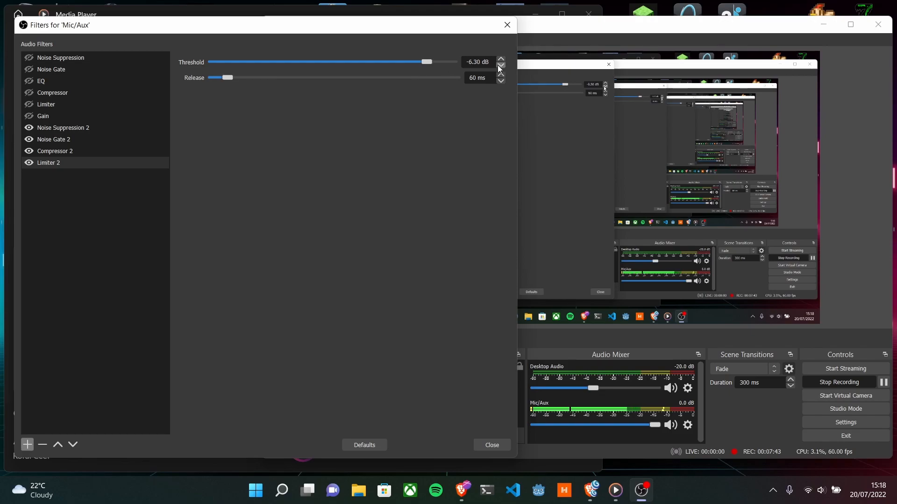
{"action": "left_click", "coordinate": [354, 446]}
- Add a VST 2.x Plug-in filter to the Mic/Aux source with the suggested name, and load reaeq-standalone in it
{"action": "left_click", "coordinate": [28, 447]}
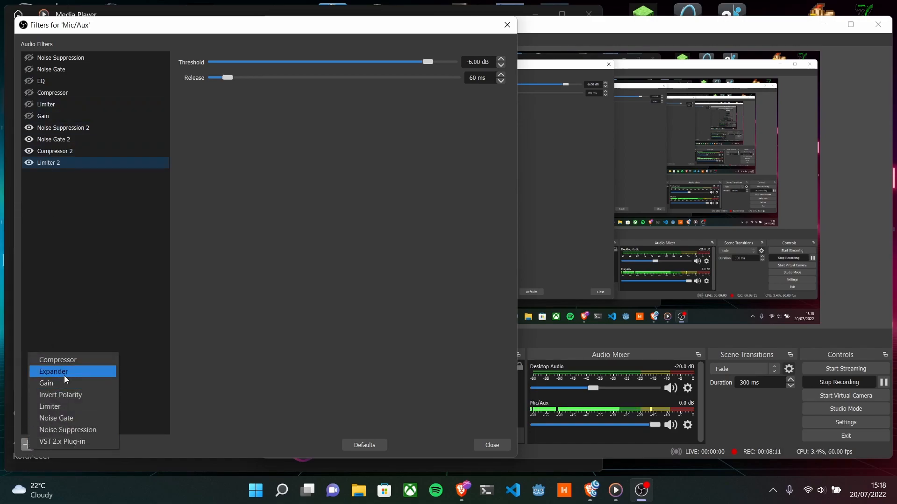
{"action": "left_click", "coordinate": [50, 442]}
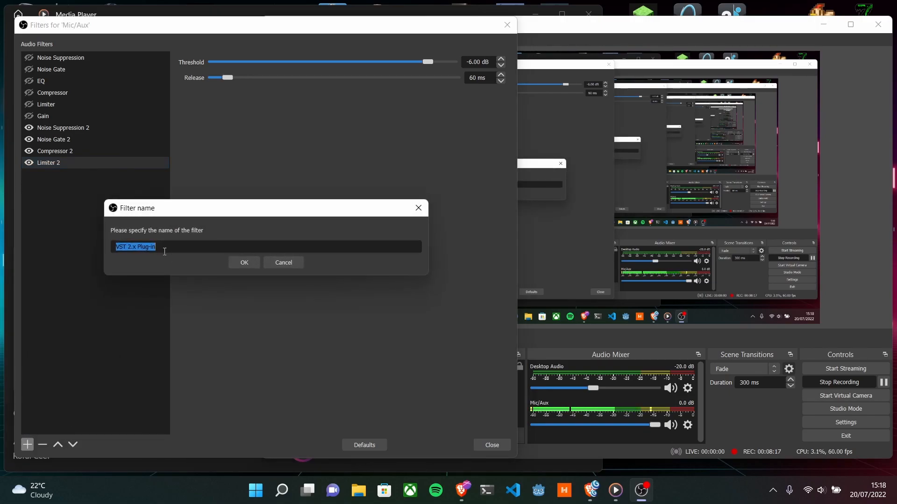
{"action": "left_click", "coordinate": [246, 262]}
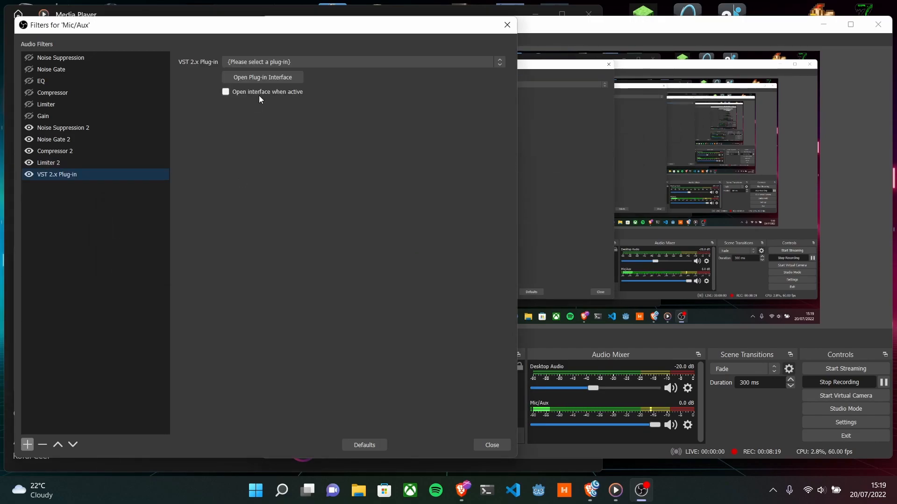
{"action": "left_click", "coordinate": [279, 63]}
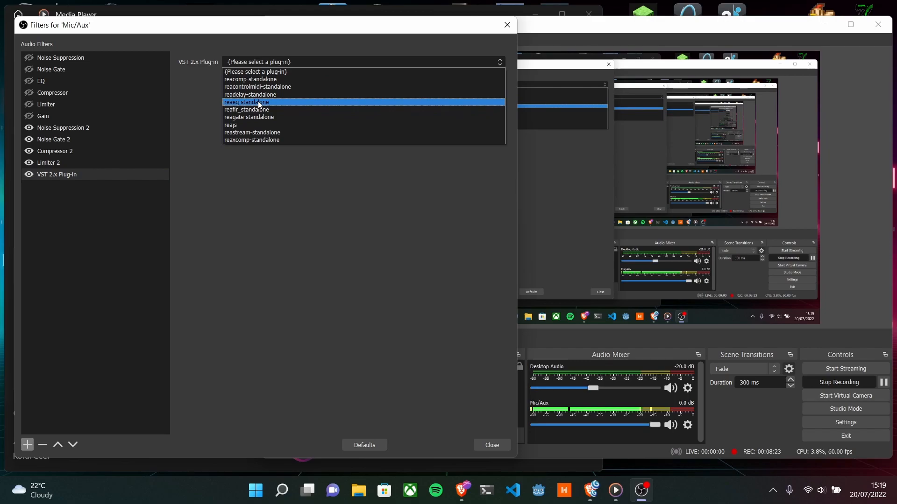
{"action": "left_click", "coordinate": [245, 102]}
- View the ReaEQ plug-in interface and close it again
{"action": "left_click", "coordinate": [265, 77]}
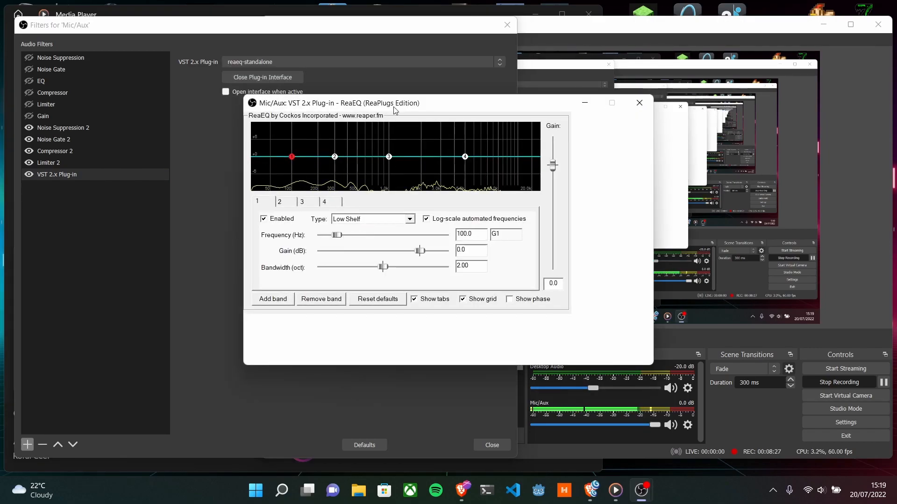
{"action": "left_click_drag", "start_coordinate": [397, 104], "coordinate": [442, 114]}
{"action": "left_click", "coordinate": [263, 77]}
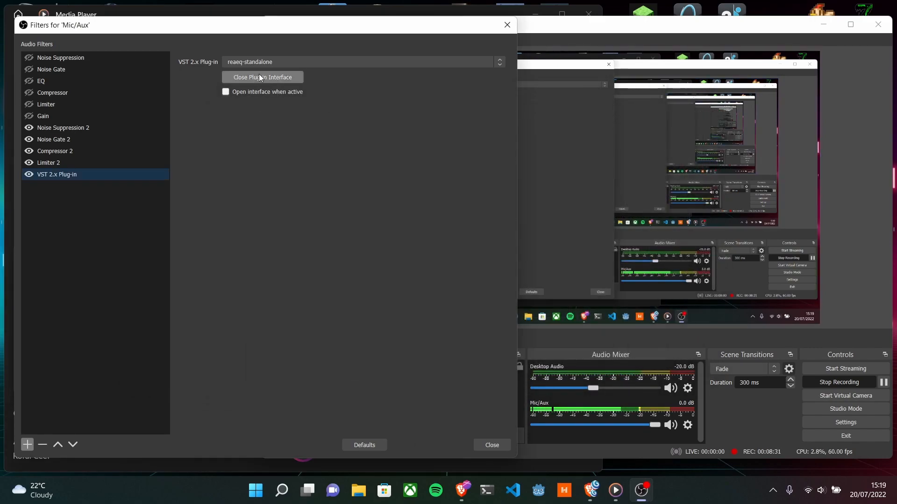
- Move the VST 2.x Plug-in filter up the list so it sits between Noise Gate 2 and Compressor 2
{"action": "left_click", "coordinate": [56, 174]}
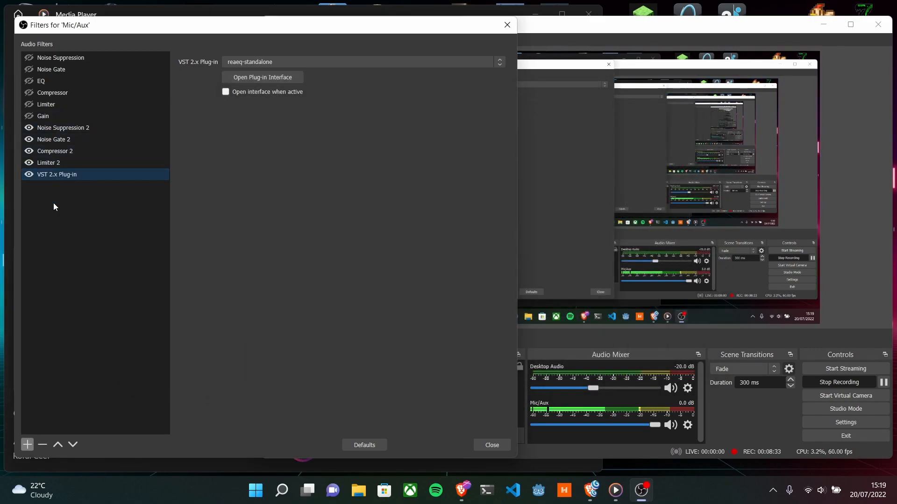
{"action": "left_click", "coordinate": [58, 444]}
{"action": "left_click", "coordinate": [58, 444]}
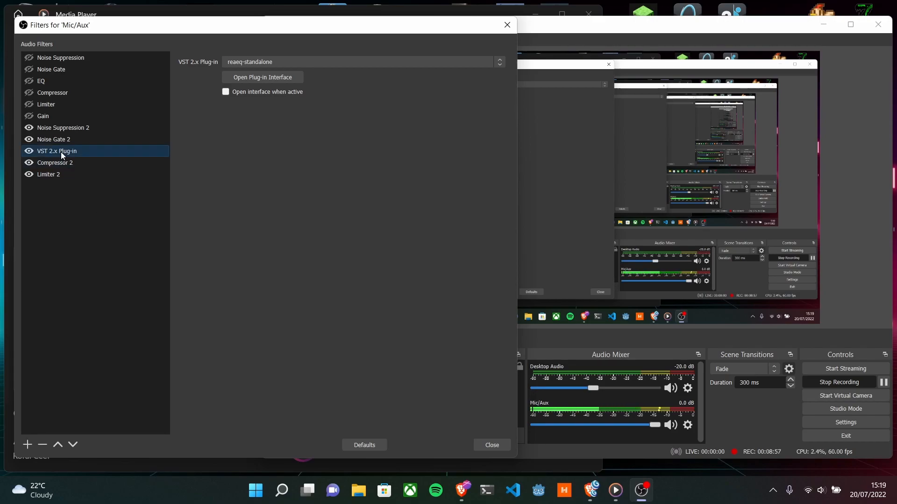
- Open the ReaEQ interface clear of the filter list, and disable Noise Suppression 2 and Noise Gate 2
{"action": "left_click", "coordinate": [266, 77]}
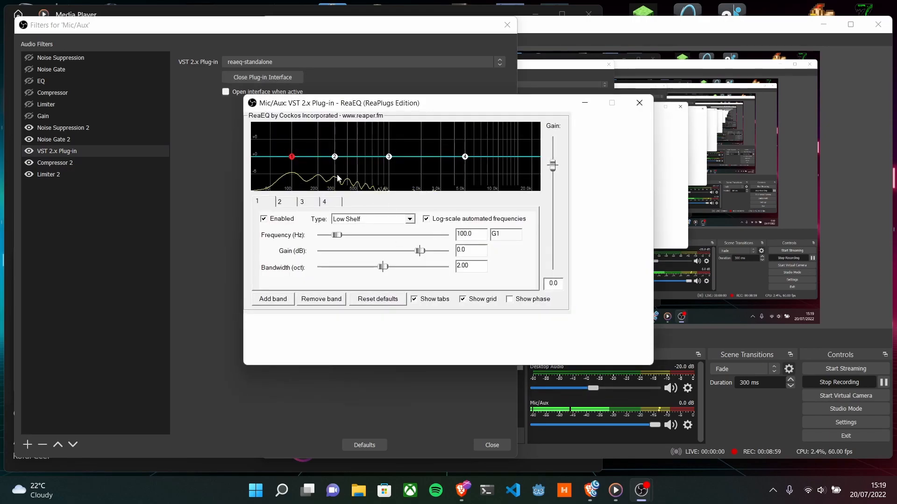
{"action": "left_click_drag", "start_coordinate": [439, 103], "coordinate": [489, 57]}
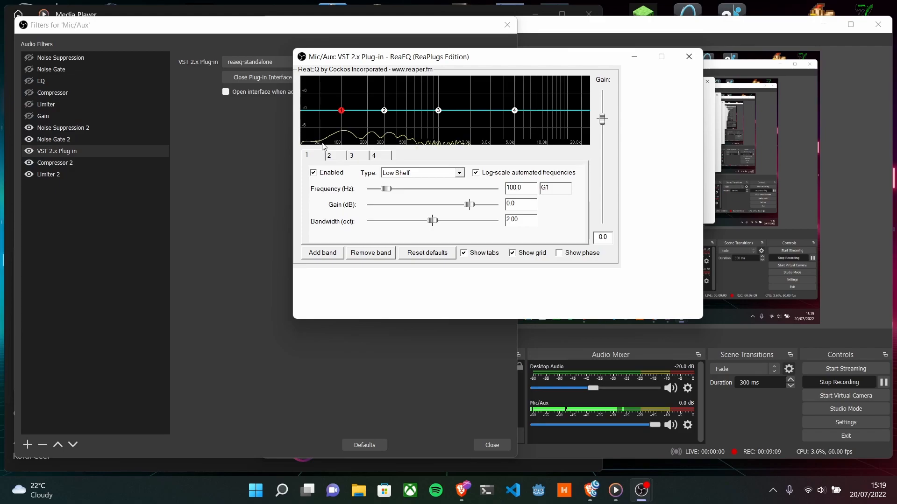
{"action": "left_click_drag", "start_coordinate": [478, 61], "coordinate": [629, 15]}
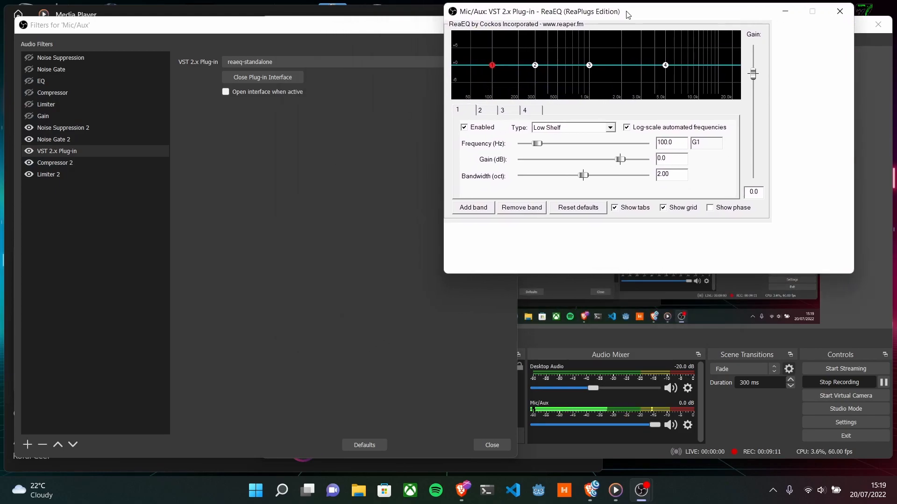
{"action": "left_click", "coordinate": [29, 128]}
{"action": "left_click", "coordinate": [28, 139]}
{"action": "left_click", "coordinate": [633, 13]}
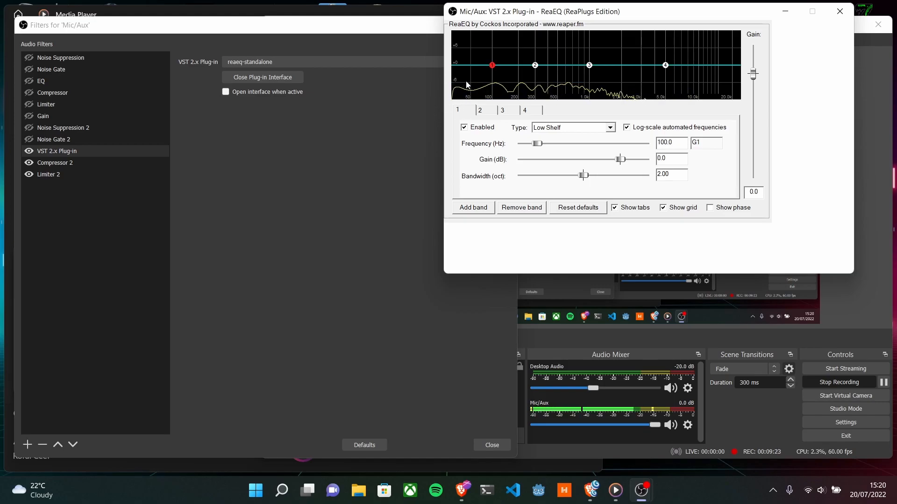
- Change ReaEQ band 1 from a low shelf to a High Pass filter
{"action": "left_click", "coordinate": [610, 127]}
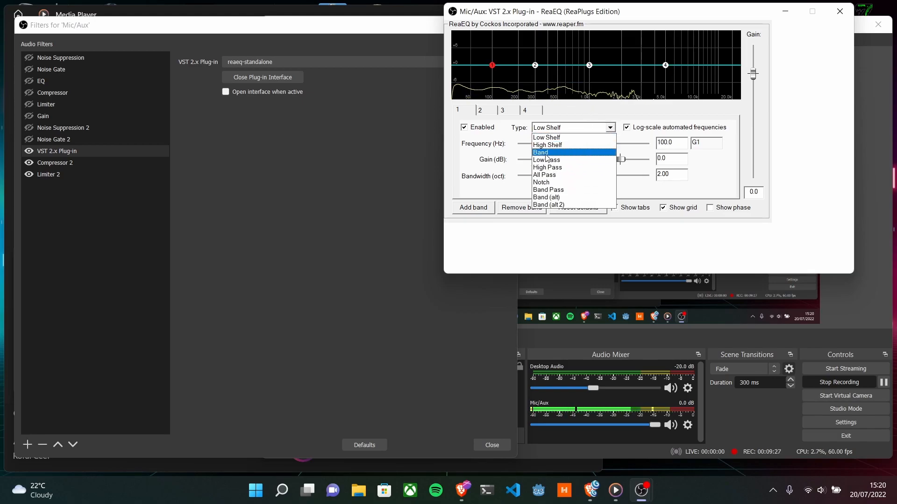
{"action": "left_click", "coordinate": [562, 168]}
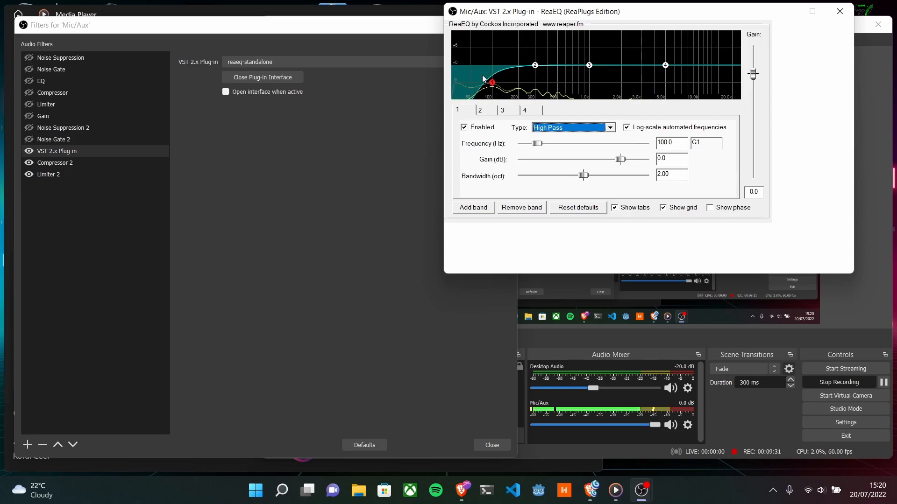
{"action": "left_click_drag", "start_coordinate": [544, 13], "coordinate": [252, 83]}
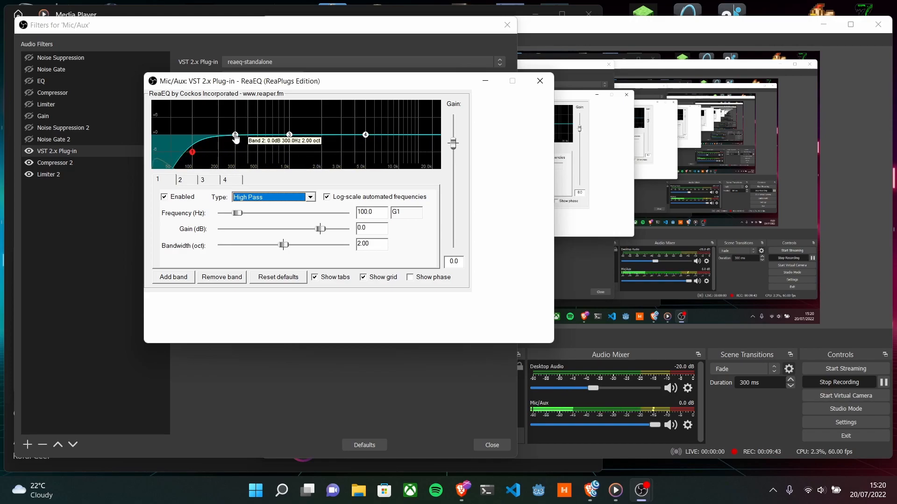
- Try lowering the gain of ReaEQ bands 2, 3 and 4, with band 4 at about -8.6 dB, and reset the equalizer to defaults
{"action": "mouse_move", "coordinate": [235, 136]}
{"action": "left_mouse_down"}
{"action": "mouse_move", "coordinate": [243, 168]}
{"action": "mouse_move", "coordinate": [238, 146]}
{"action": "left_mouse_up"}
{"action": "left_click_drag", "start_coordinate": [289, 135], "coordinate": [289, 153]}
{"action": "left_click_drag", "start_coordinate": [366, 135], "coordinate": [367, 161]}
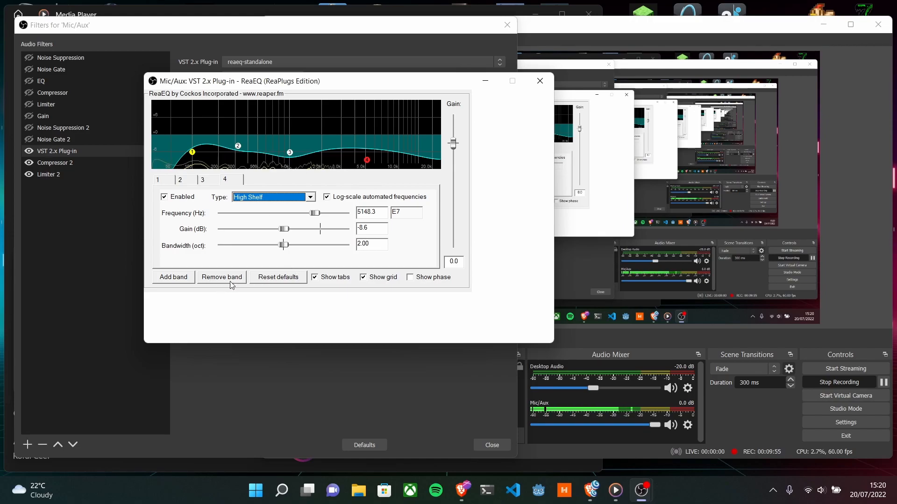
{"action": "left_click", "coordinate": [278, 278]}
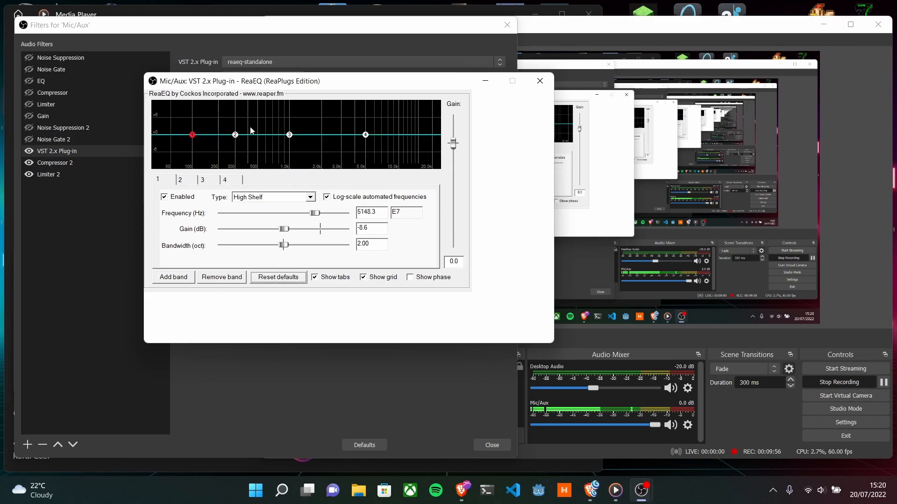
- Set ReaEQ band 1 to High Pass and shift band 4 down to about 2355 Hz at 0 dB
{"action": "left_click", "coordinate": [311, 198]}
{"action": "left_click", "coordinate": [259, 246]}
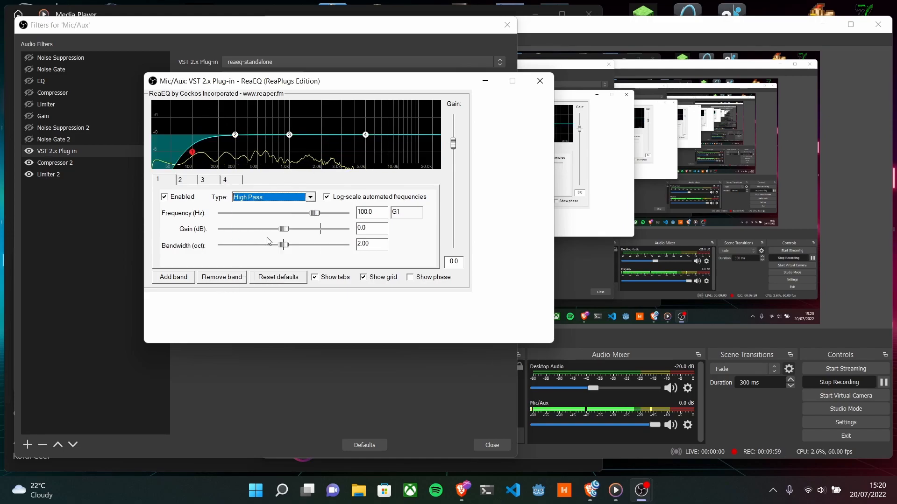
{"action": "left_click_drag", "start_coordinate": [365, 134], "coordinate": [329, 135]}
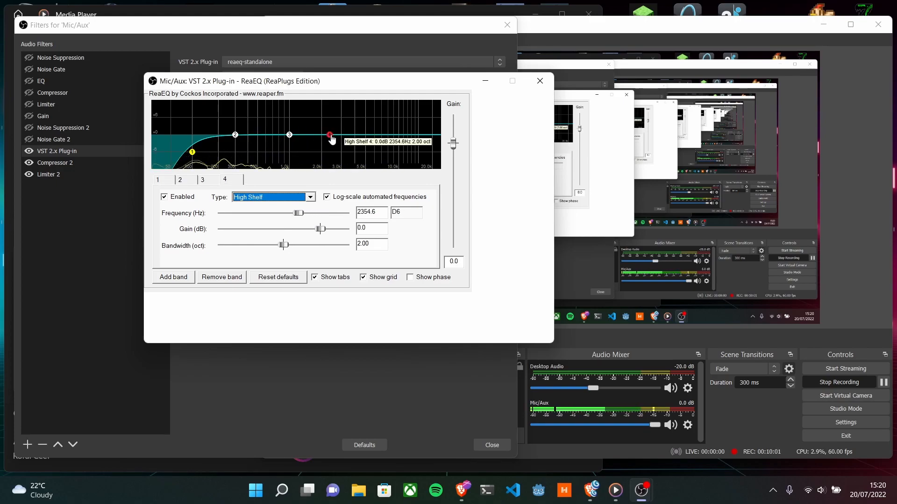
- Add a fifth ReaEQ band at about 7002 Hz and set its type to Low Pass
{"action": "left_click", "coordinate": [174, 277]}
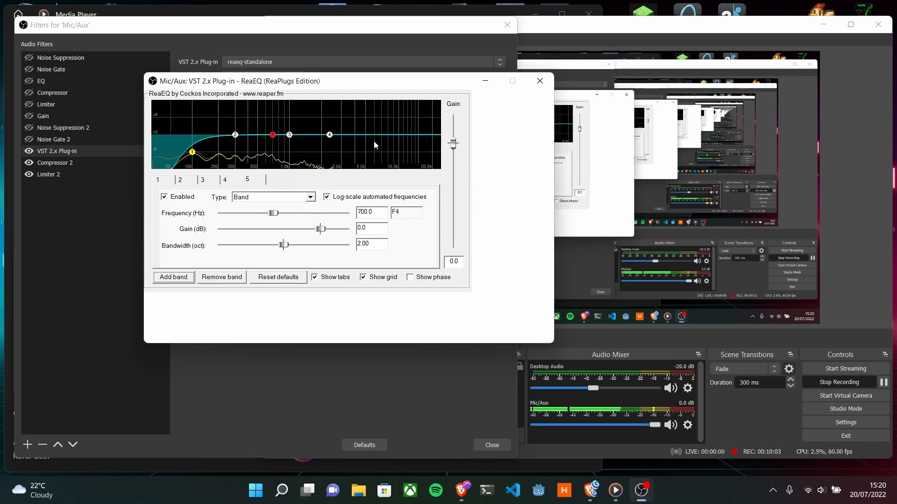
{"action": "left_click_drag", "start_coordinate": [274, 140], "coordinate": [382, 139]}
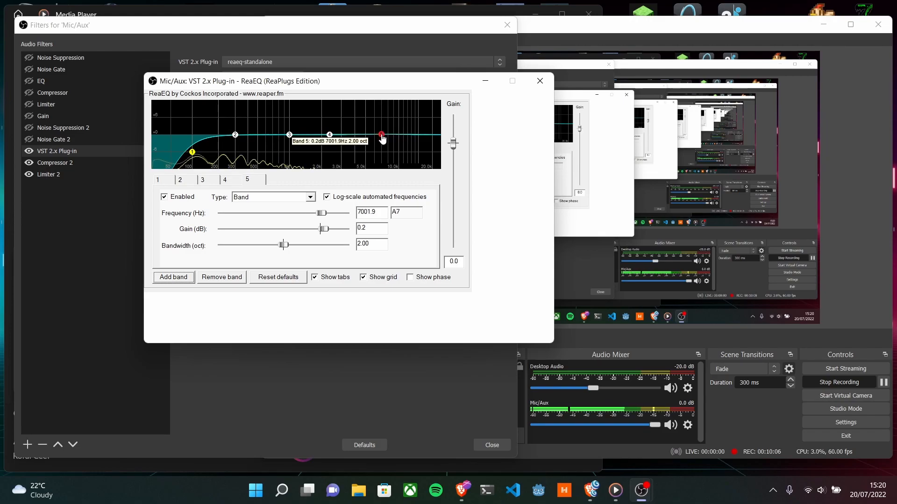
{"action": "left_click", "coordinate": [306, 197]}
{"action": "left_click", "coordinate": [299, 229]}
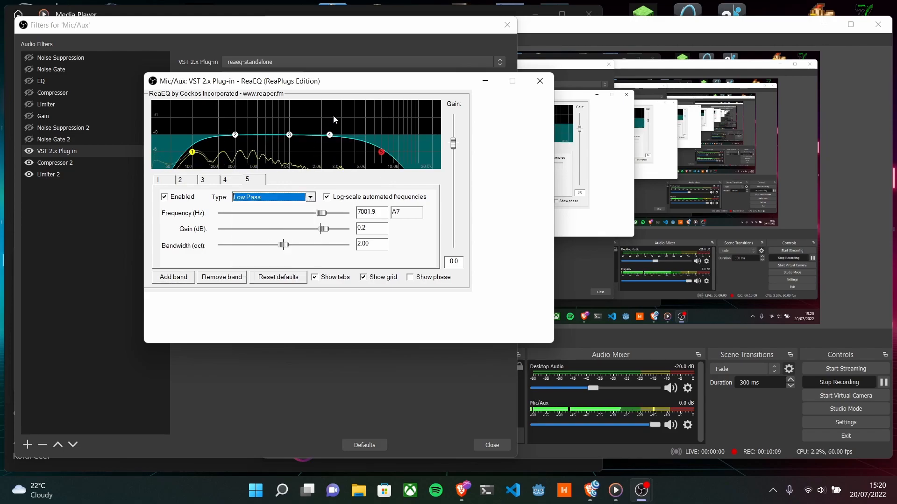
- Change ReaEQ band 4 from High Shelf to Band and shift the band 5 low pass up to about 9934 Hz
{"action": "left_click", "coordinate": [329, 135]}
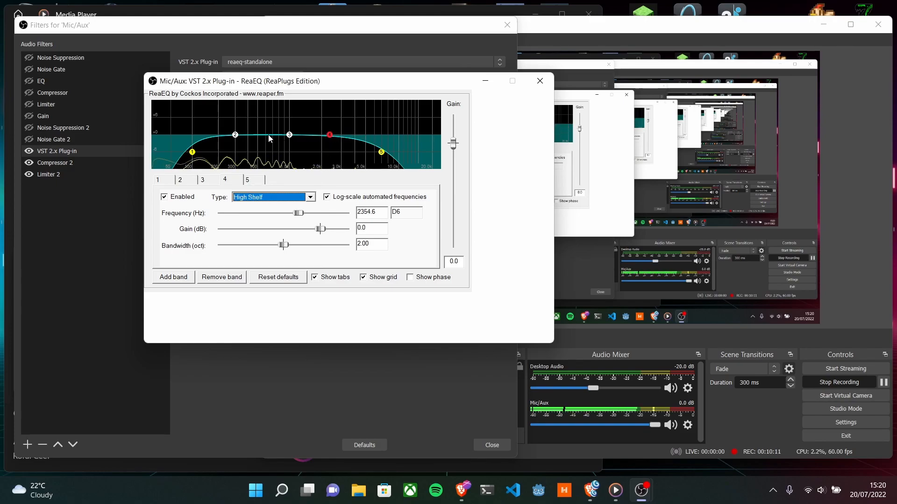
{"action": "left_click", "coordinate": [278, 197]}
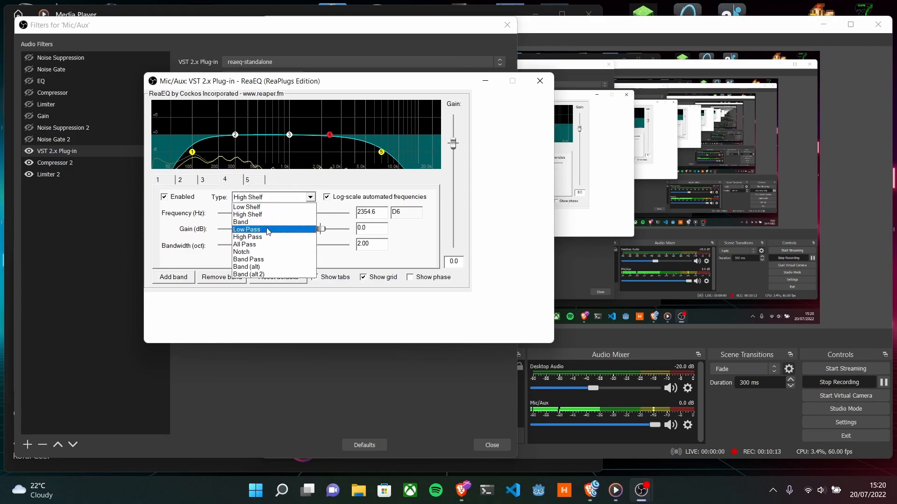
{"action": "left_click", "coordinate": [254, 223]}
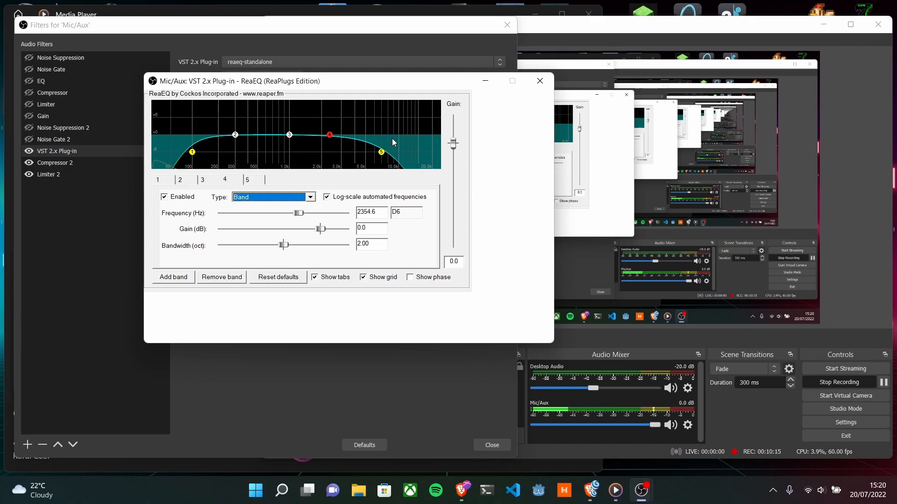
{"action": "left_click", "coordinate": [381, 153]}
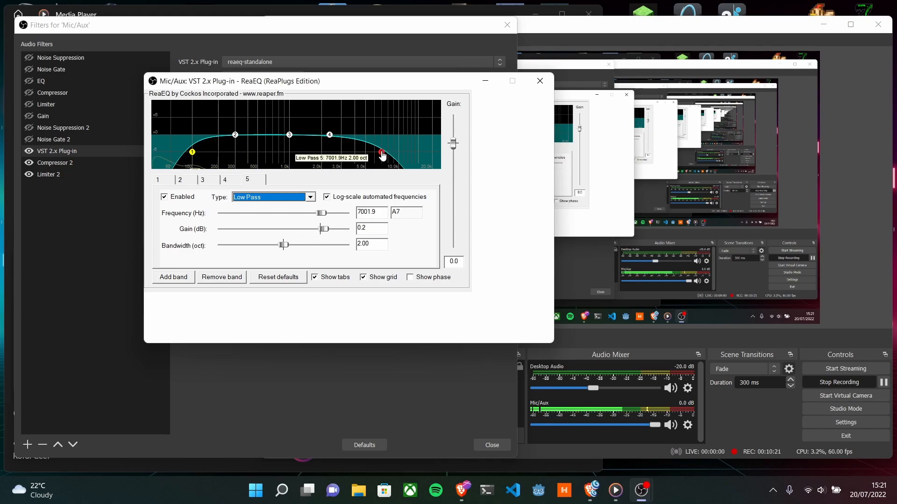
{"action": "left_click_drag", "start_coordinate": [387, 156], "coordinate": [404, 156]}
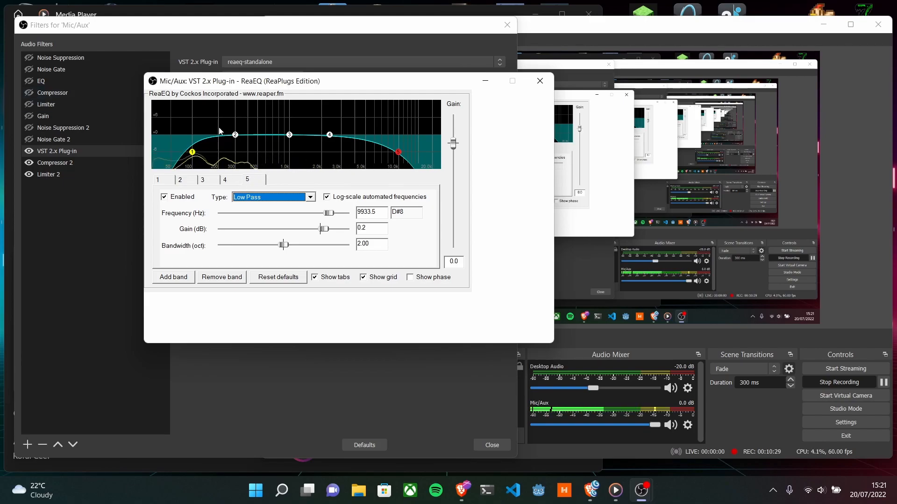
- Try boosting ReaEQ band 2 to about 7.9 dB, then bands 3 and 4 to about 7 dB, and return all three to near 0 dB
{"action": "left_click", "coordinate": [236, 136]}
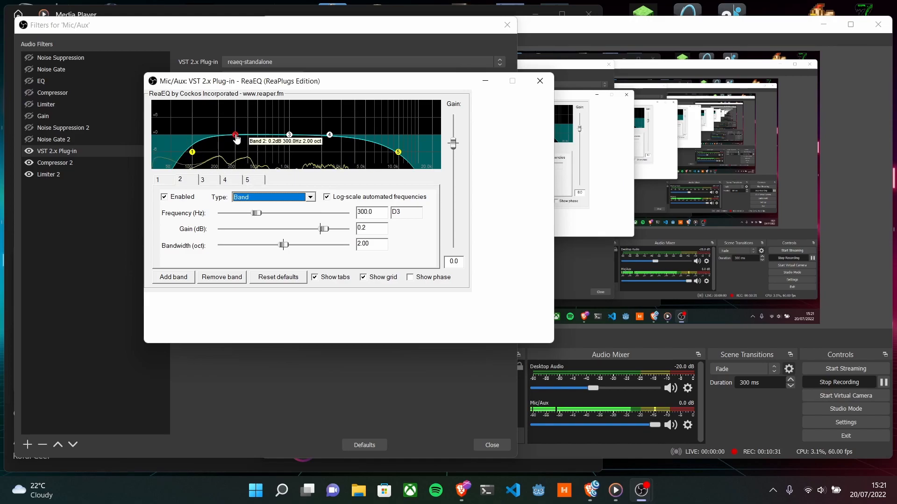
{"action": "left_click_drag", "start_coordinate": [236, 138], "coordinate": [235, 112]}
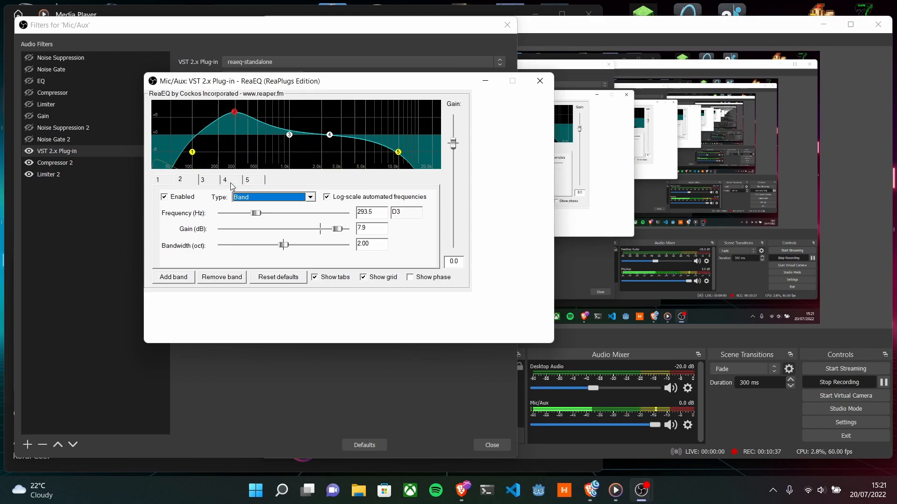
{"action": "left_click_drag", "start_coordinate": [234, 112], "coordinate": [234, 133]}
{"action": "left_click_drag", "start_coordinate": [289, 135], "coordinate": [336, 114]}
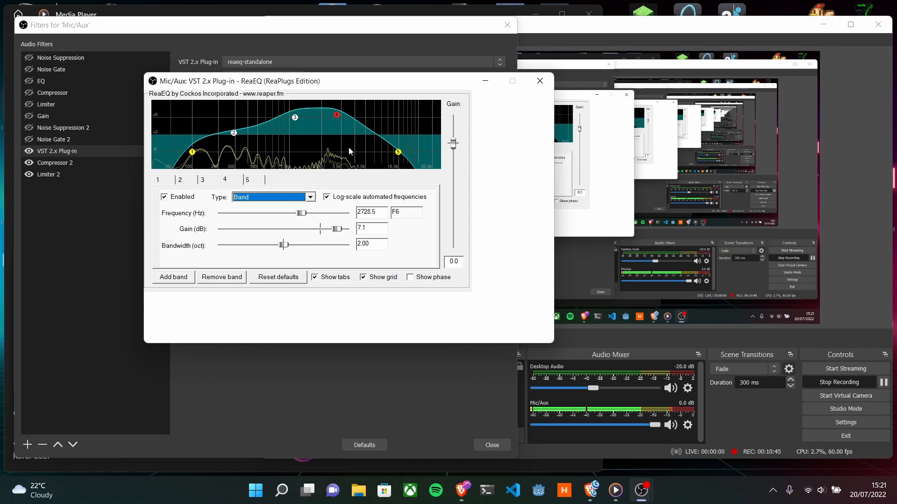
{"action": "mouse_move", "coordinate": [294, 117]}
{"action": "left_mouse_down"}
{"action": "mouse_move", "coordinate": [294, 140]}
{"action": "mouse_move", "coordinate": [292, 133]}
{"action": "left_mouse_up"}
{"action": "left_click_drag", "start_coordinate": [336, 113], "coordinate": [335, 134]}
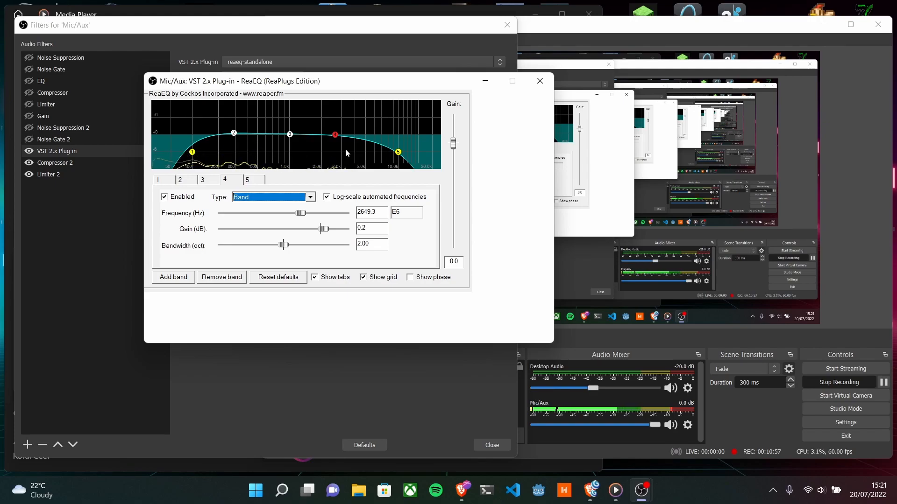
- Lower ReaEQ band 3 to about -6.3 dB at 1222 Hz and band 4 to about -1.9 dB at 3223 Hz, closing the equalizer
{"action": "left_click", "coordinate": [234, 133]}
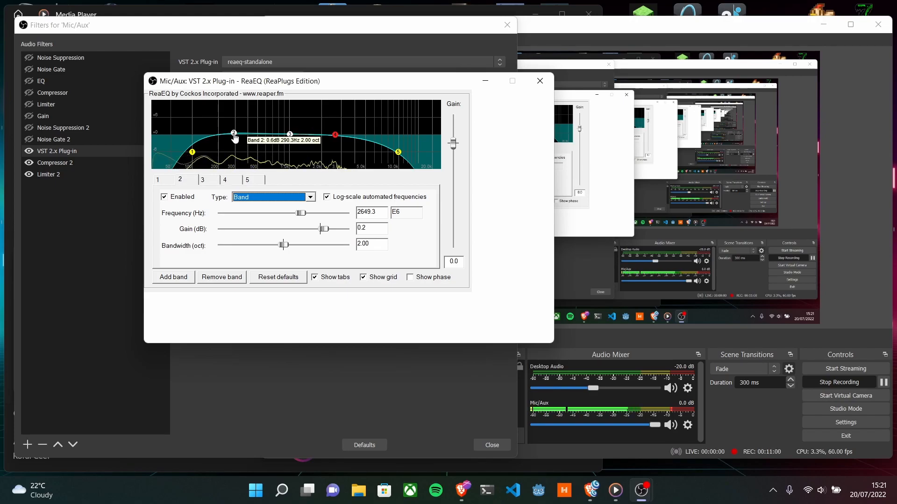
{"action": "left_click", "coordinate": [291, 136]}
{"action": "left_click_drag", "start_coordinate": [291, 136], "coordinate": [295, 148]}
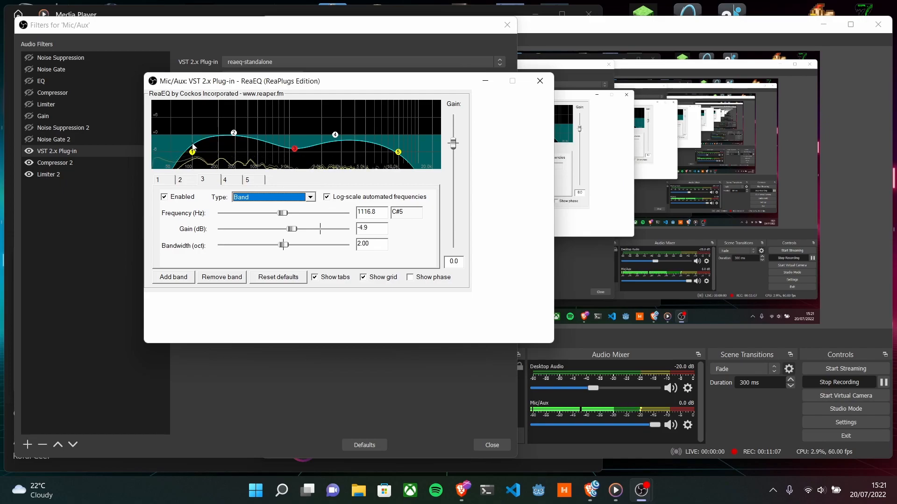
{"action": "mouse_move", "coordinate": [297, 149]}
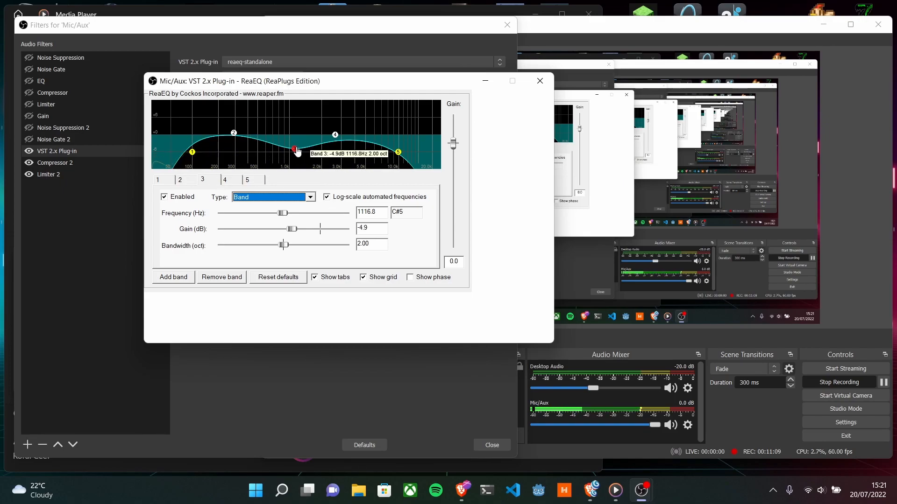
{"action": "left_click_drag", "start_coordinate": [295, 149], "coordinate": [299, 152]}
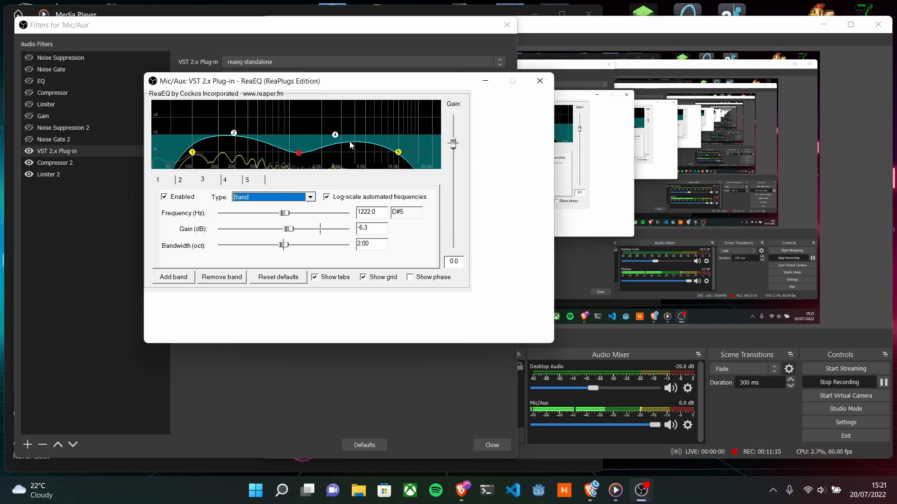
{"action": "left_click_drag", "start_coordinate": [335, 135], "coordinate": [346, 142]}
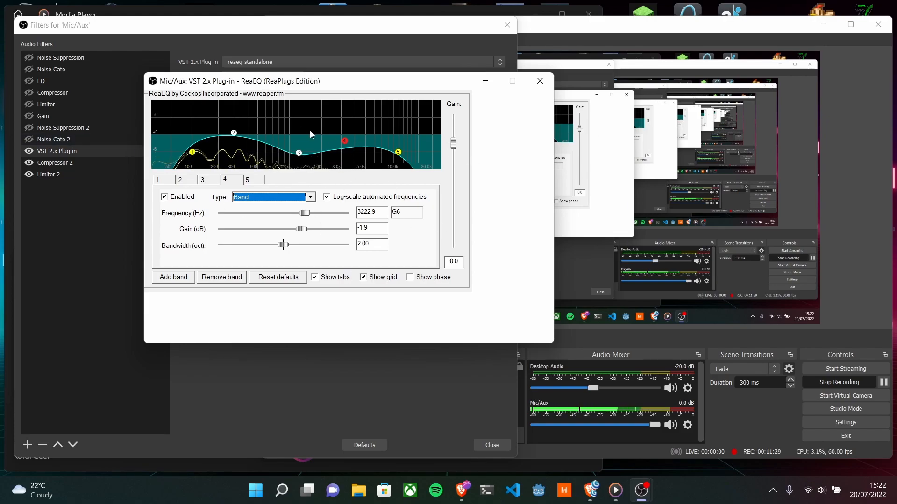
{"action": "left_click", "coordinate": [540, 81]}
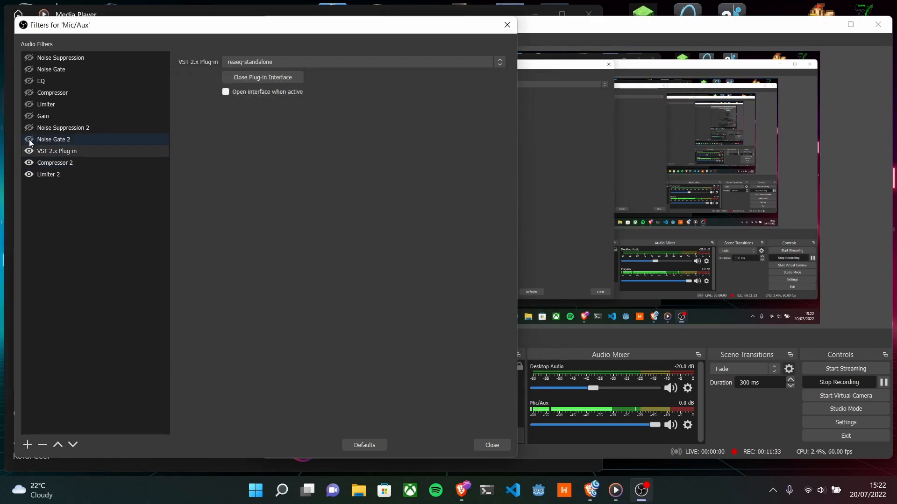
- Enable the existing EQ filter and disable the VST 2.x Plug-in filter
{"action": "left_click", "coordinate": [46, 83]}
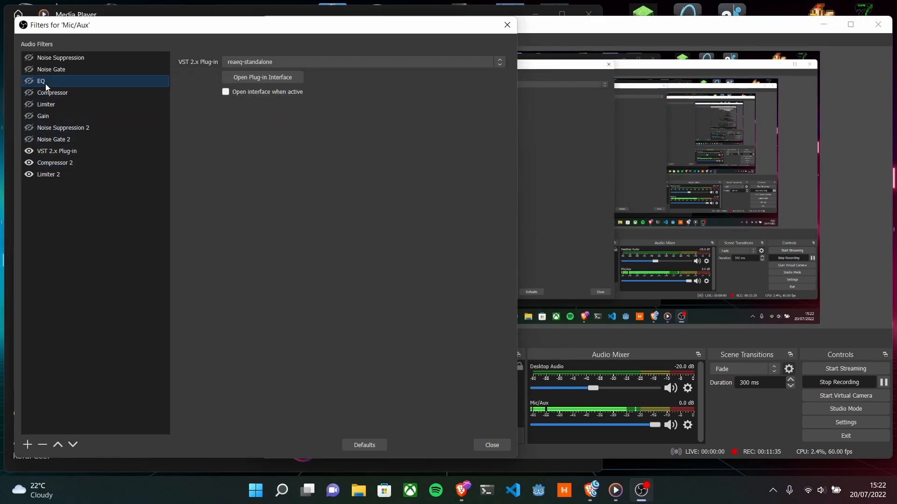
{"action": "left_click", "coordinate": [29, 150]}
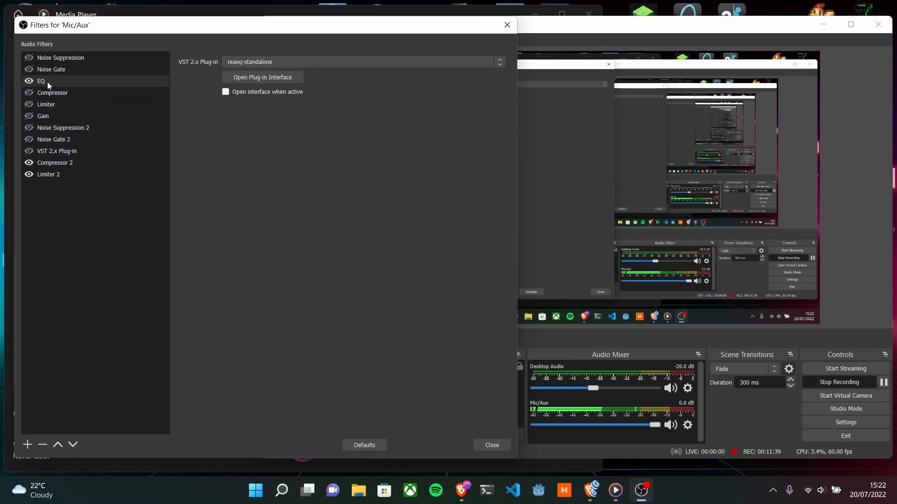
- Move the EQ filter directly below Noise Gate 2 and enable Noise Suppression 2 and Noise Gate 2
{"action": "left_click", "coordinate": [73, 445]}
{"action": "left_click", "coordinate": [73, 445]}
{"action": "left_click", "coordinate": [73, 445]}
{"action": "left_click", "coordinate": [73, 444]}
{"action": "left_click", "coordinate": [73, 445]}
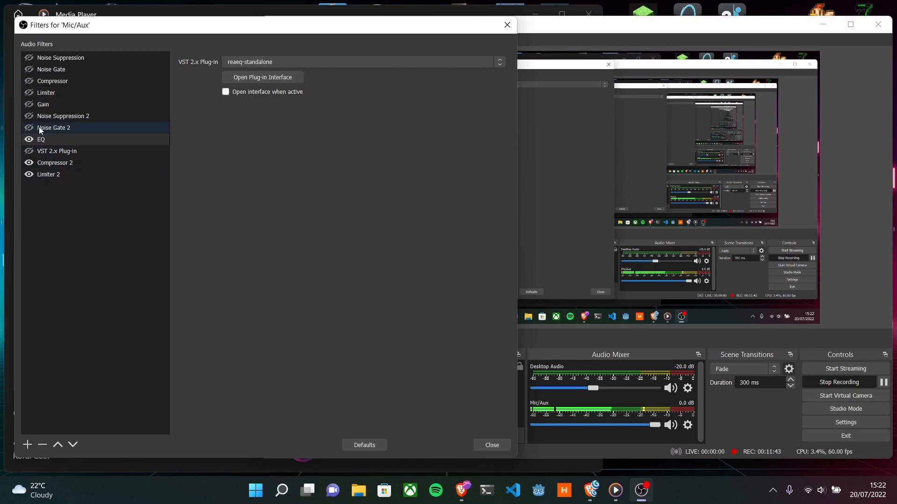
{"action": "left_click", "coordinate": [29, 115]}
- Open the EQ filter's plug-in interface and review the type, frequency and gain of its five bands
{"action": "left_click", "coordinate": [279, 78]}
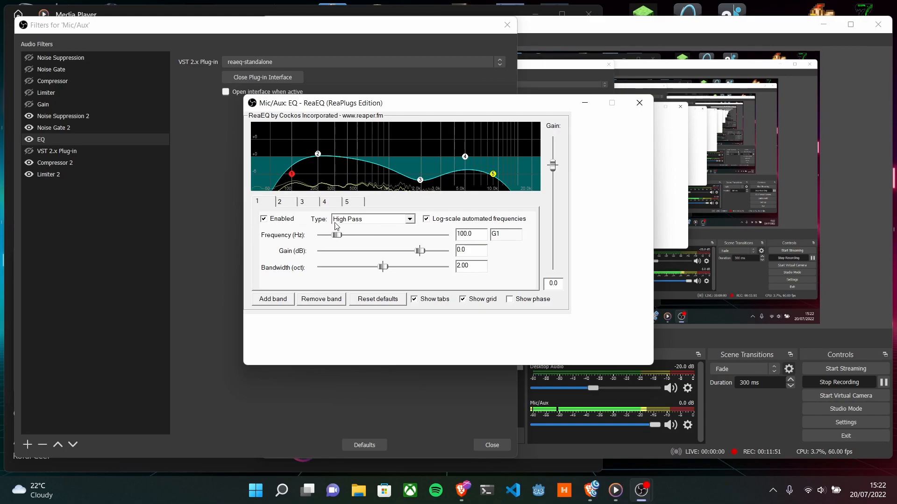
{"action": "left_click", "coordinate": [286, 202]}
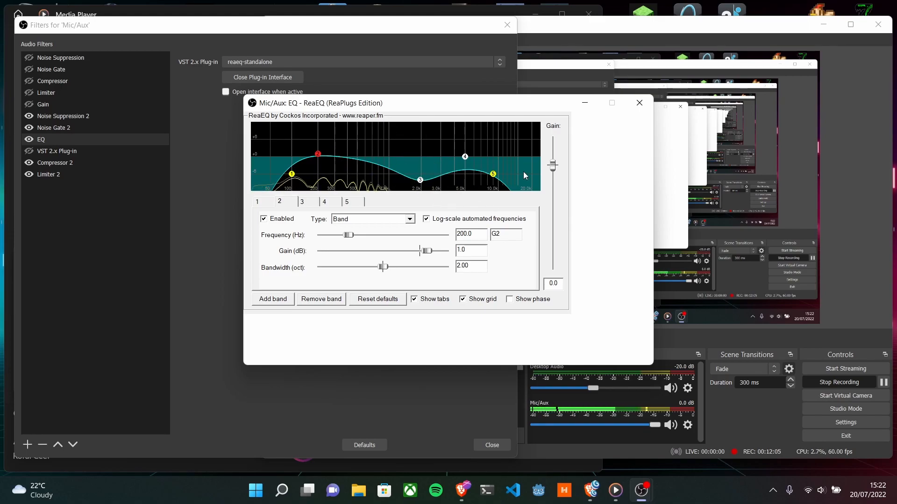
{"action": "left_click", "coordinate": [302, 202]}
{"action": "left_click", "coordinate": [465, 157]}
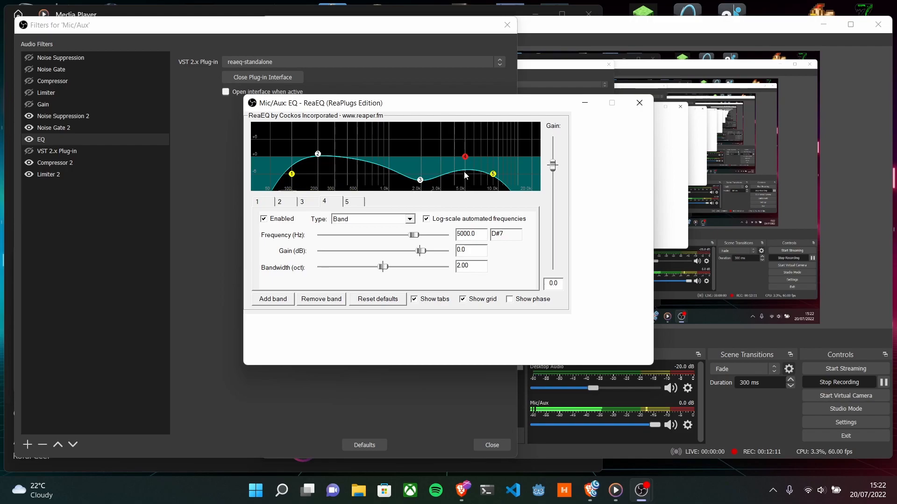
{"action": "left_click", "coordinate": [493, 174]}
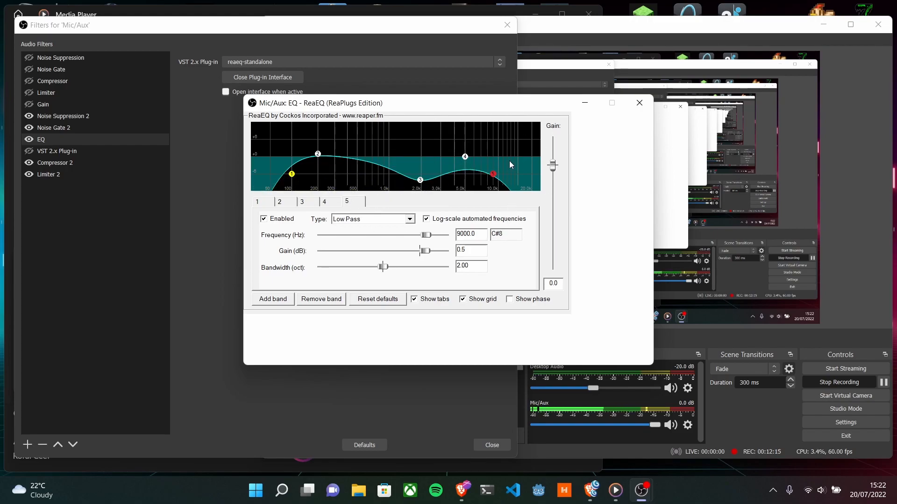
{"action": "left_click", "coordinate": [639, 102]}
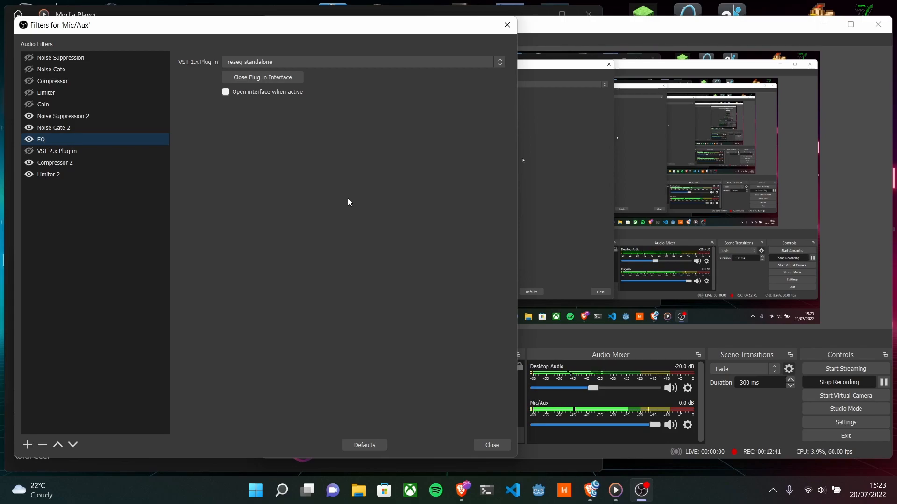
- Add a Gain filter named Gain 2 below Limiter 2, set it to 10 dB and close the Mic/Aux filters
{"action": "left_click", "coordinate": [58, 174]}
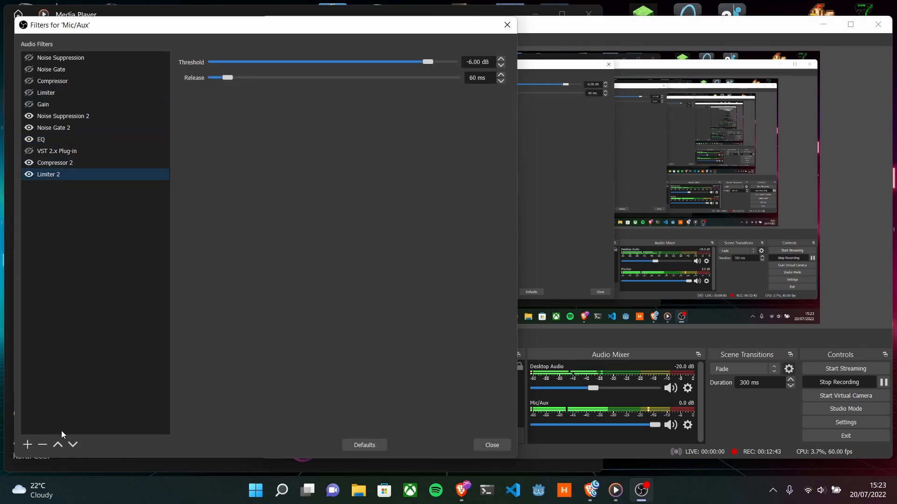
{"action": "left_click", "coordinate": [30, 447]}
{"action": "left_click", "coordinate": [55, 394]}
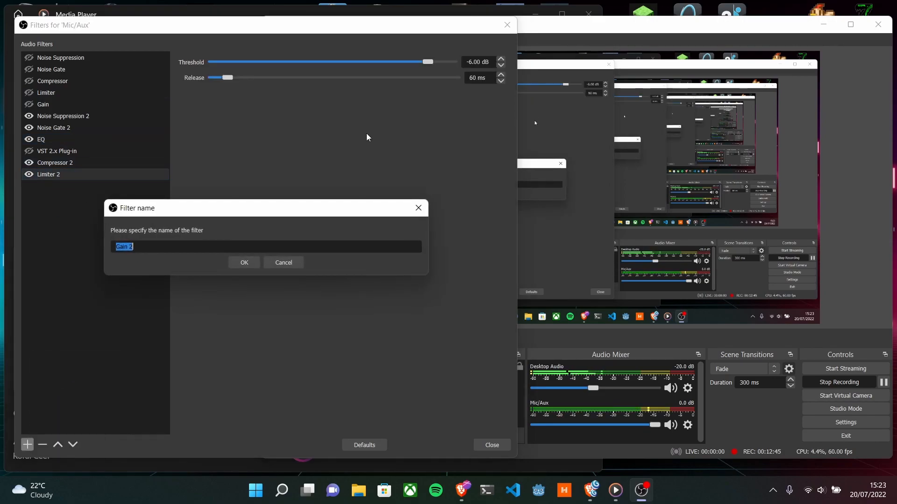
{"action": "left_click", "coordinate": [243, 262]}
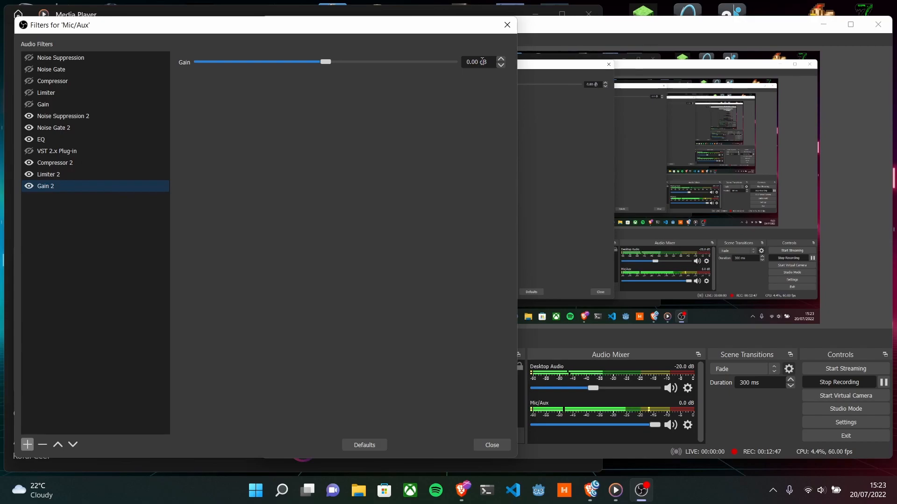
{"action": "type", "text": "1"}
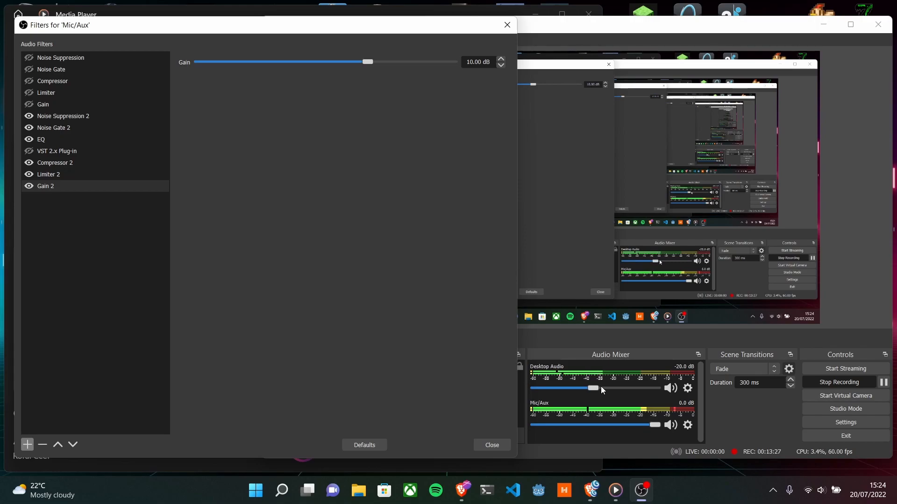
{"action": "left_click", "coordinate": [507, 24]}
{"action": "left_click_drag", "start_coordinate": [549, 33], "coordinate": [456, 21]}
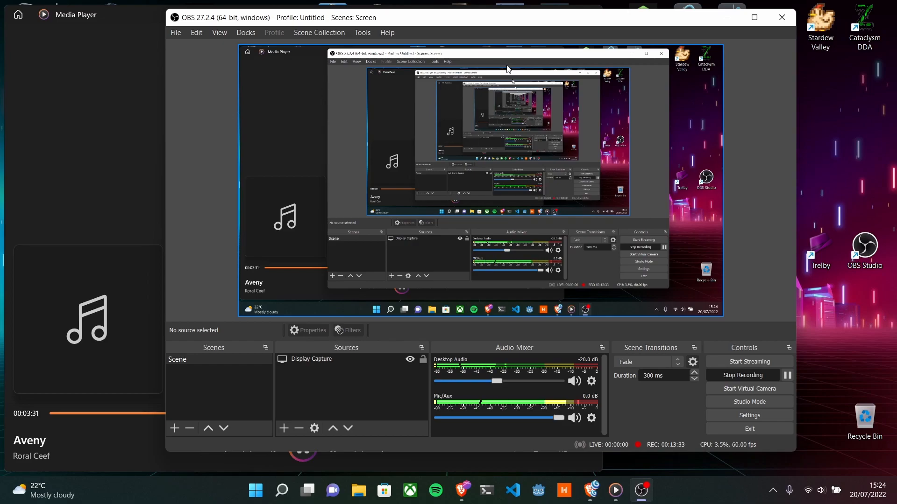